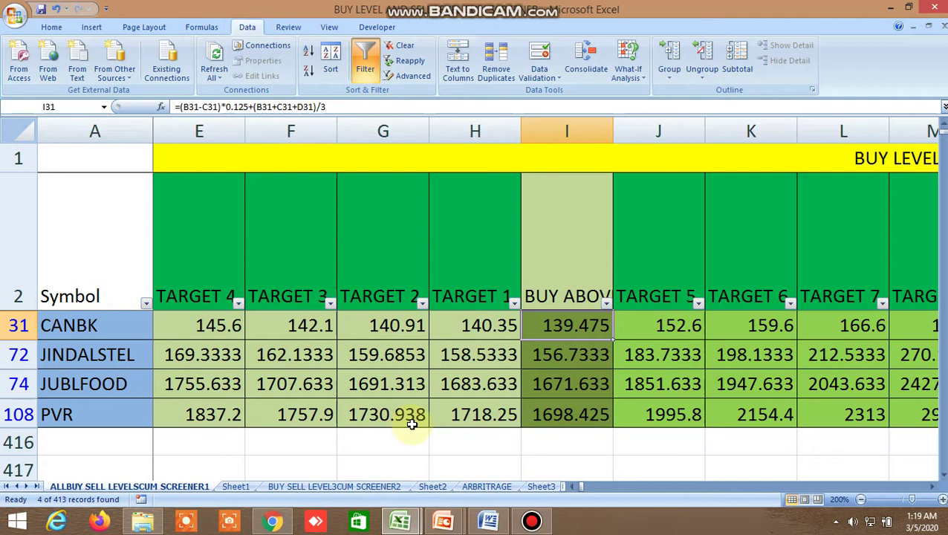
Examine the BUY ABOVE levels of the filtered stocks CANBK, JINDALSTEL, JUBLFOOD and PVR
click(413, 440)
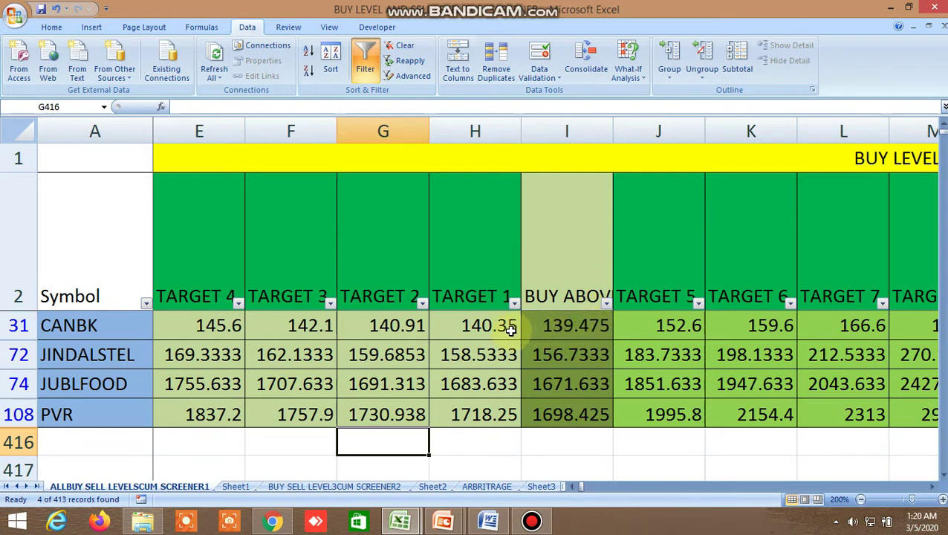
click(575, 260)
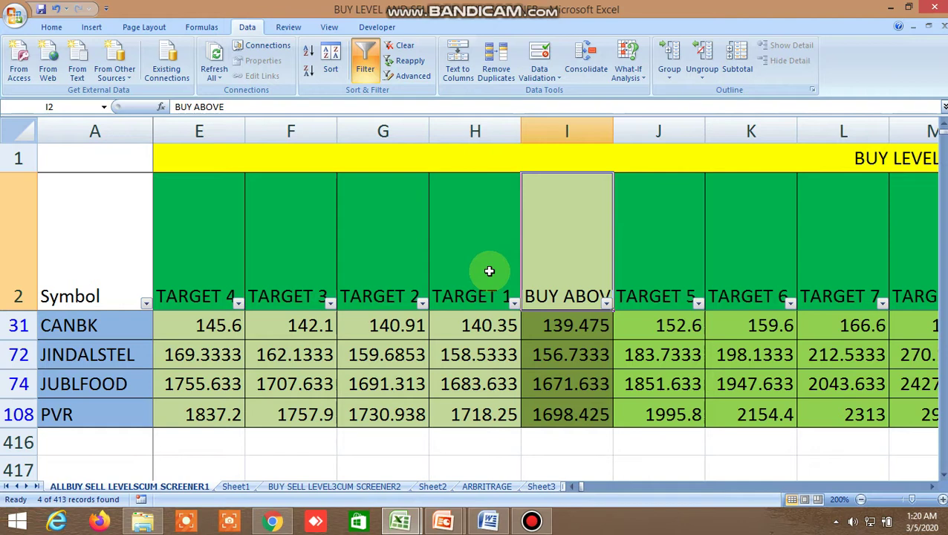
click(560, 442)
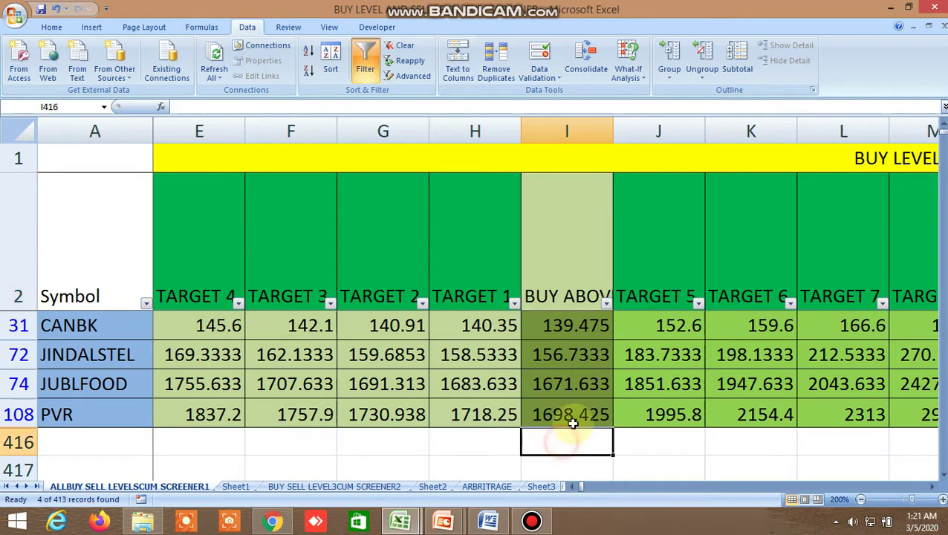
click(572, 270)
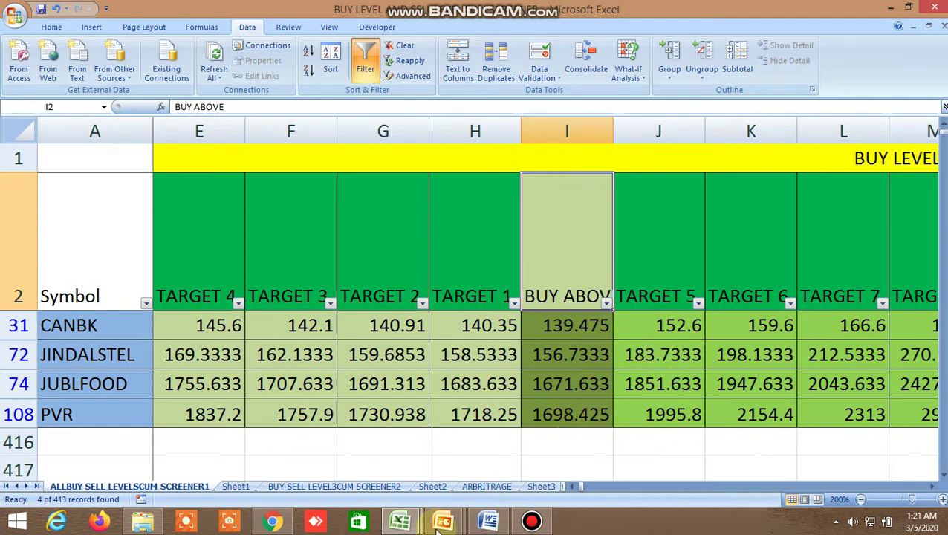
View the top of the BUY SELL LEVEL sheet in the other workbook and bring up the TradingView chart in Chrome
mouse_move(441, 523)
click(482, 468)
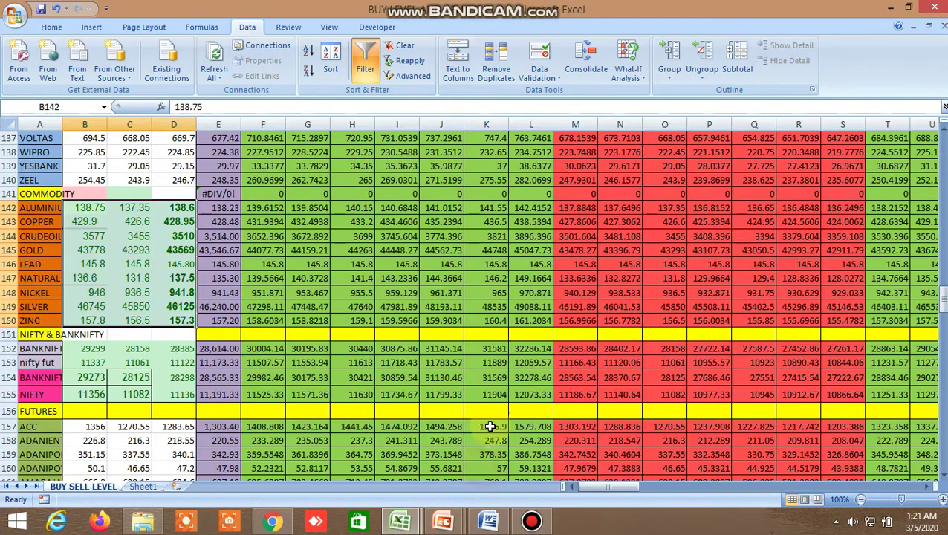
scroll(490, 426, up, 20)
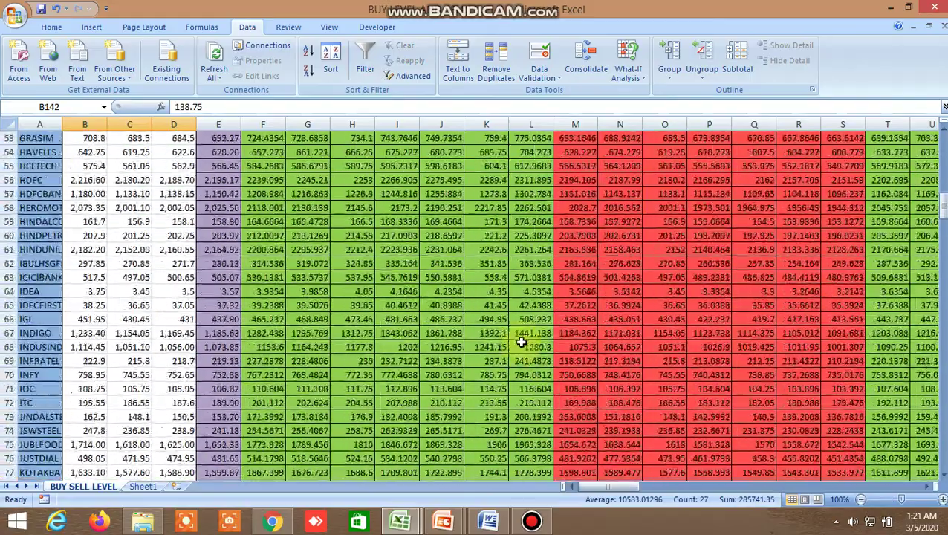
scroll(520, 334, up, 17)
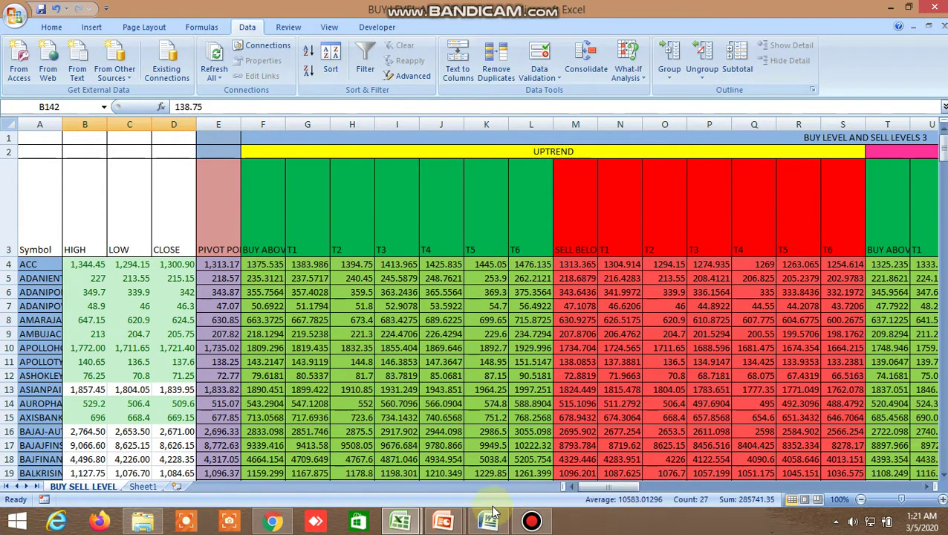
click(272, 521)
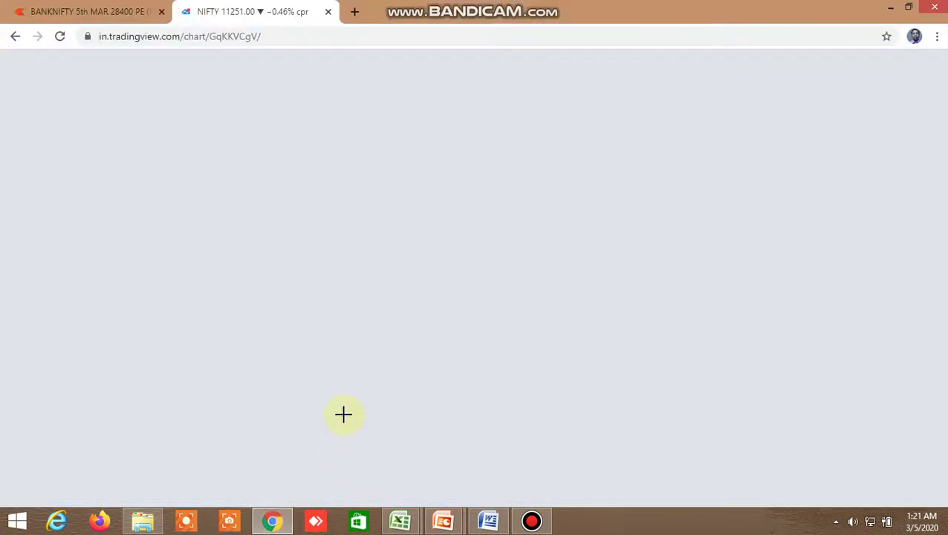
Return to the screener workbook in Excel and review the columns from BUY LEVEL AND SELL LEVELS 2 through AVERAGE PRICES
key(alt+Tab)
click(932, 486)
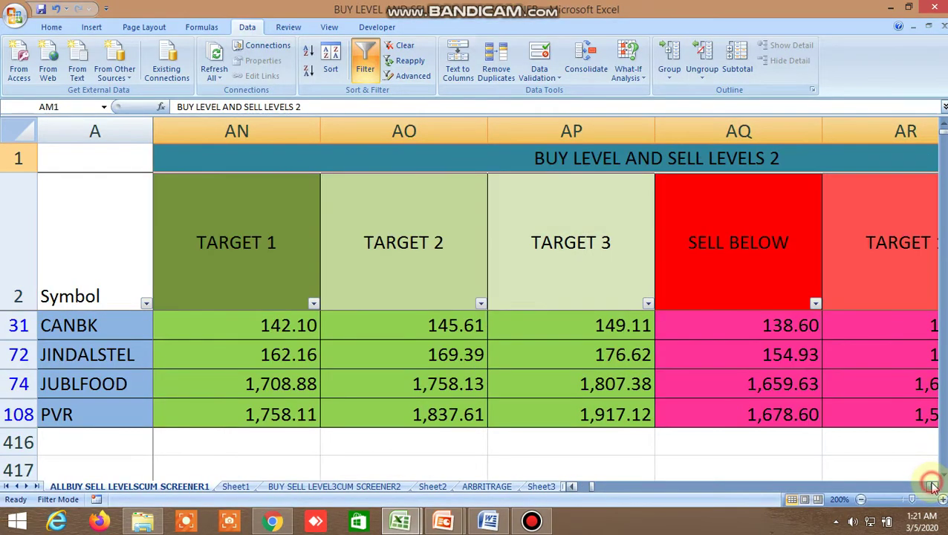
click(932, 486)
click(932, 486)
click(933, 486)
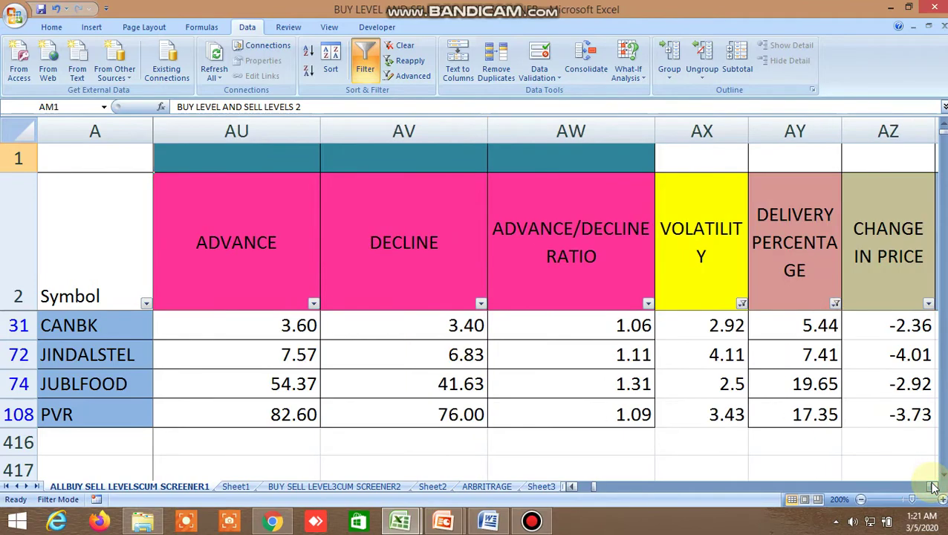
click(932, 486)
click(932, 485)
click(933, 486)
click(932, 486)
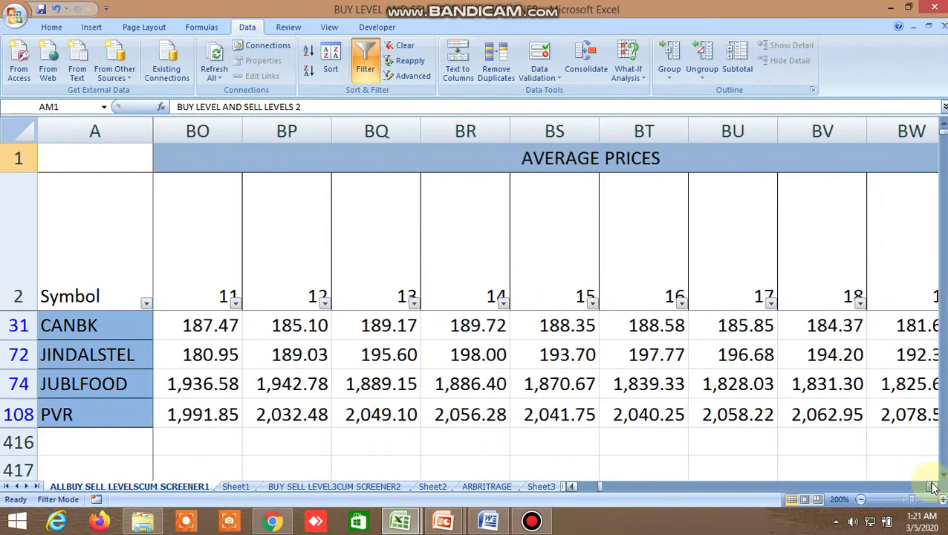
Review the MAX, MIN, stochastic, DEMA and EMA cross, and probability columns of the filtered stocks
click(932, 486)
click(932, 486)
click(932, 486)
click(932, 486)
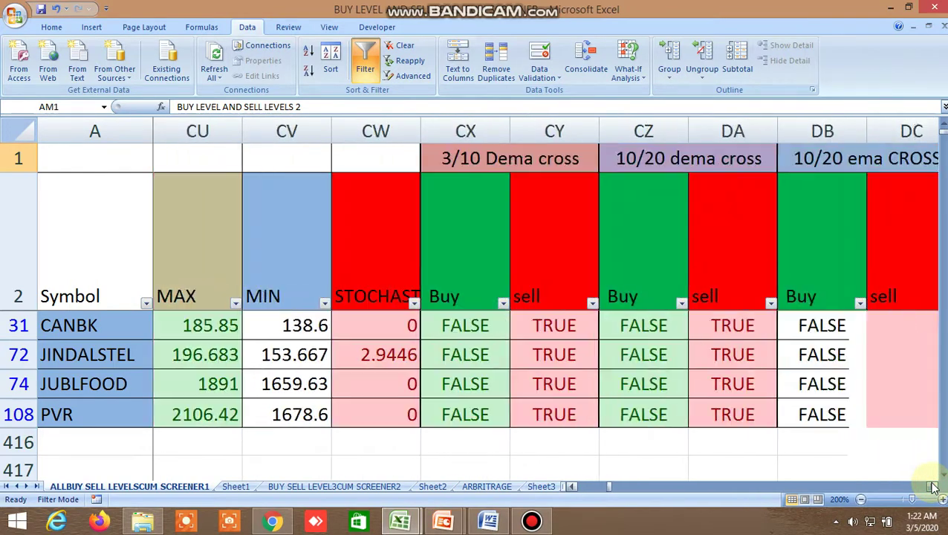
click(932, 486)
click(932, 486)
click(932, 486)
click(932, 486)
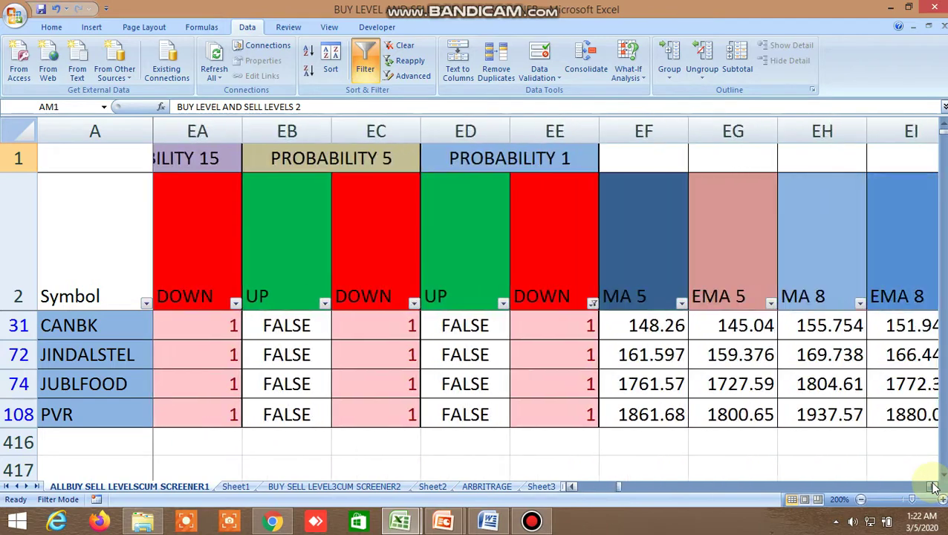
Examine the resistance R1 to R7 and support S1 to S7 columns under BUY LEVEL AND SELL LEVELS 3
click(932, 485)
click(932, 486)
click(932, 486)
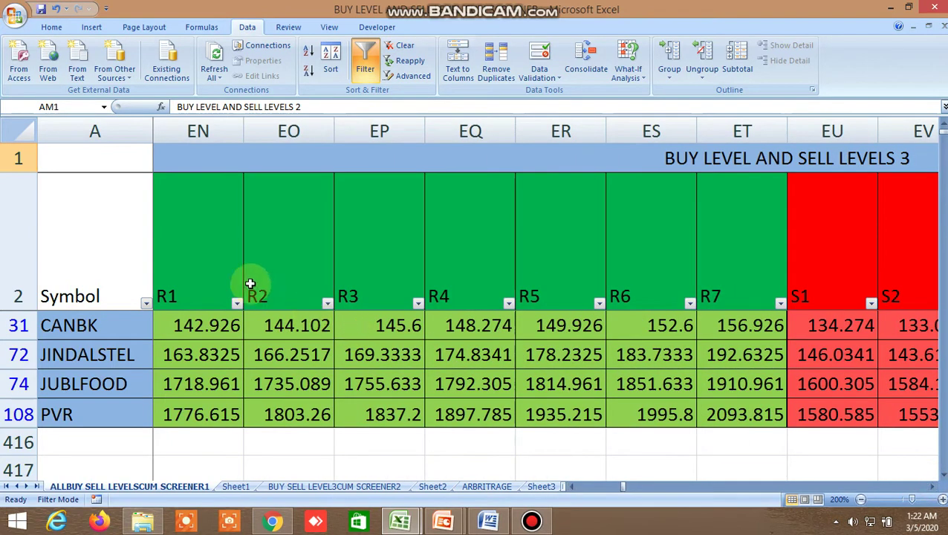
click(173, 258)
click(825, 268)
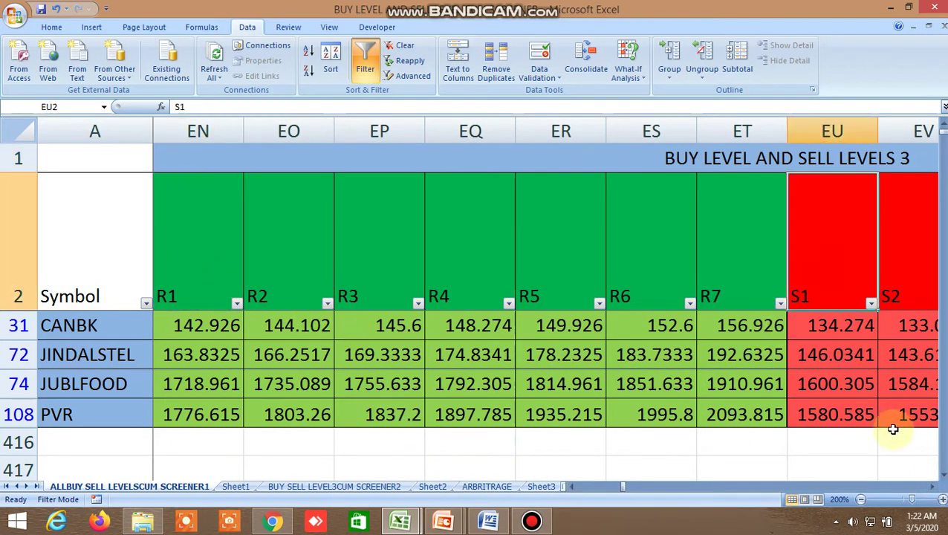
click(932, 486)
click(932, 486)
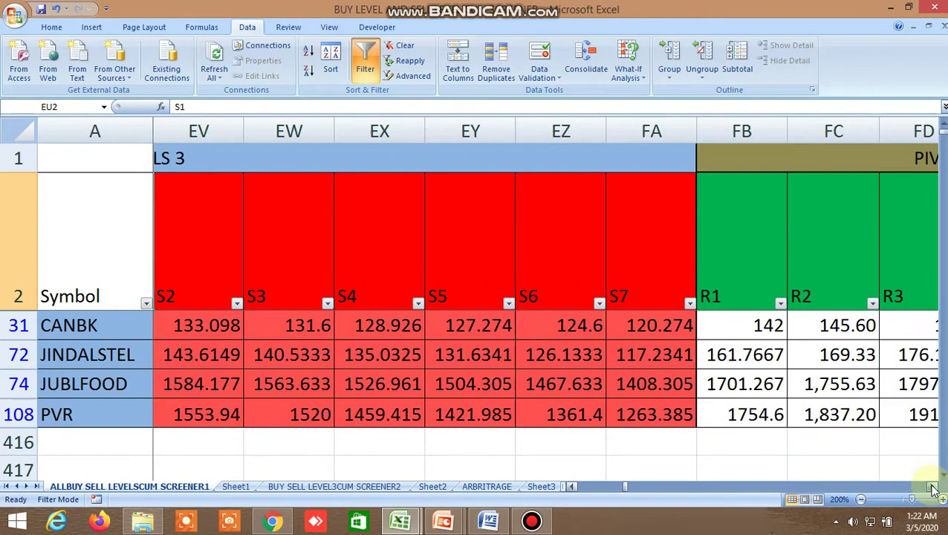
Examine each PIVOT POINT column, from resistances R1, R2 and R3 to supports S1, S2 and S3
click(932, 486)
click(932, 486)
click(303, 265)
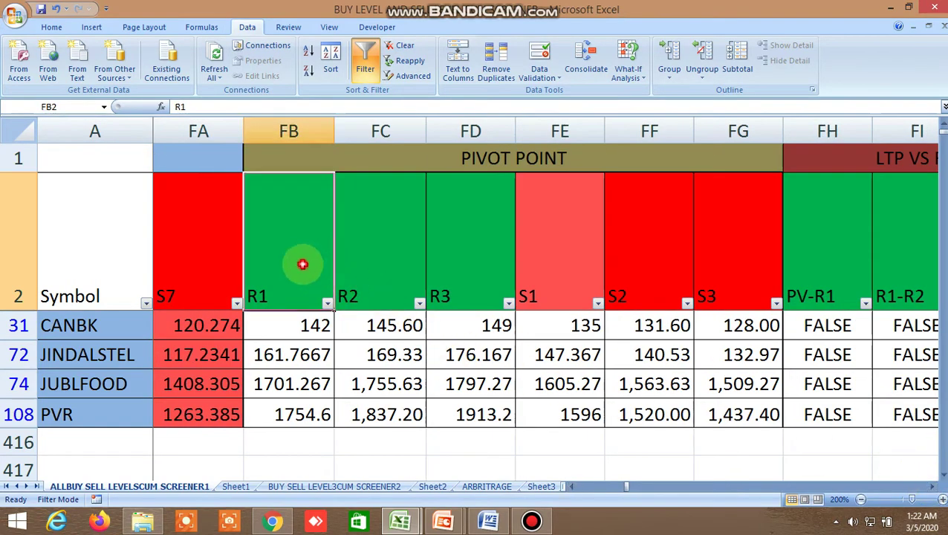
click(367, 260)
click(441, 260)
click(559, 273)
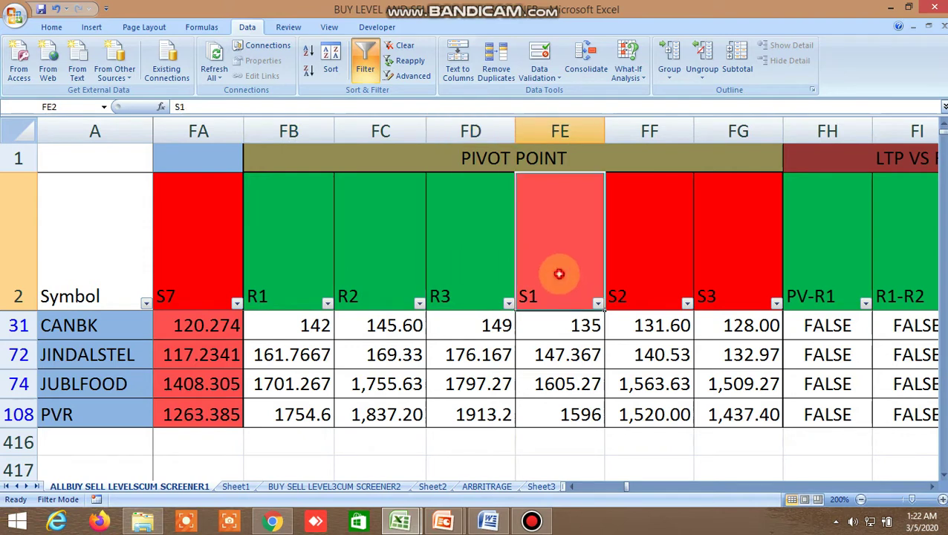
click(625, 275)
click(740, 277)
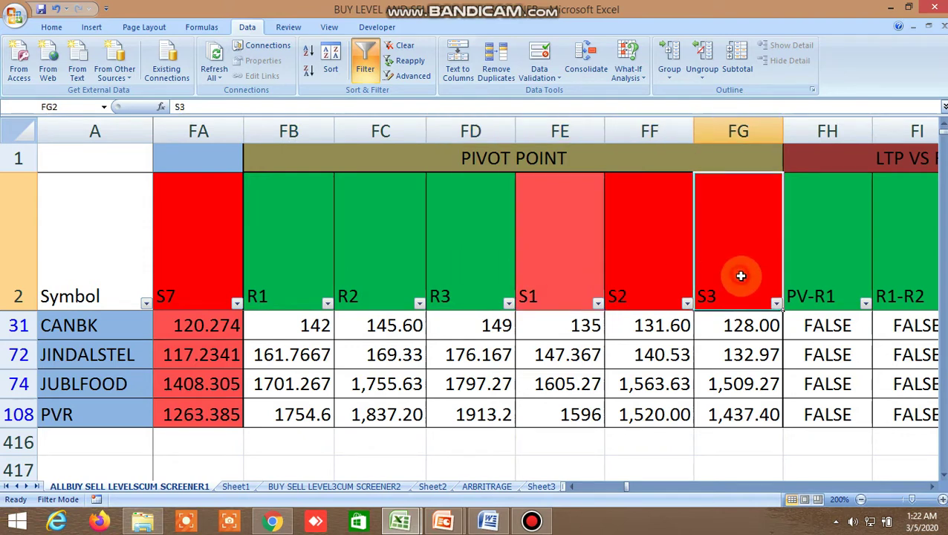
click(290, 262)
click(349, 261)
click(278, 269)
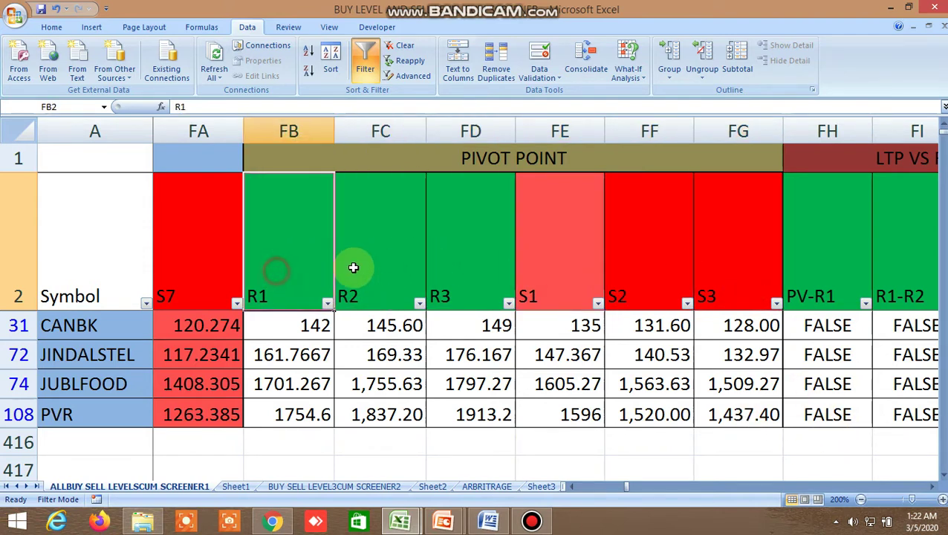
click(355, 265)
click(446, 260)
click(562, 268)
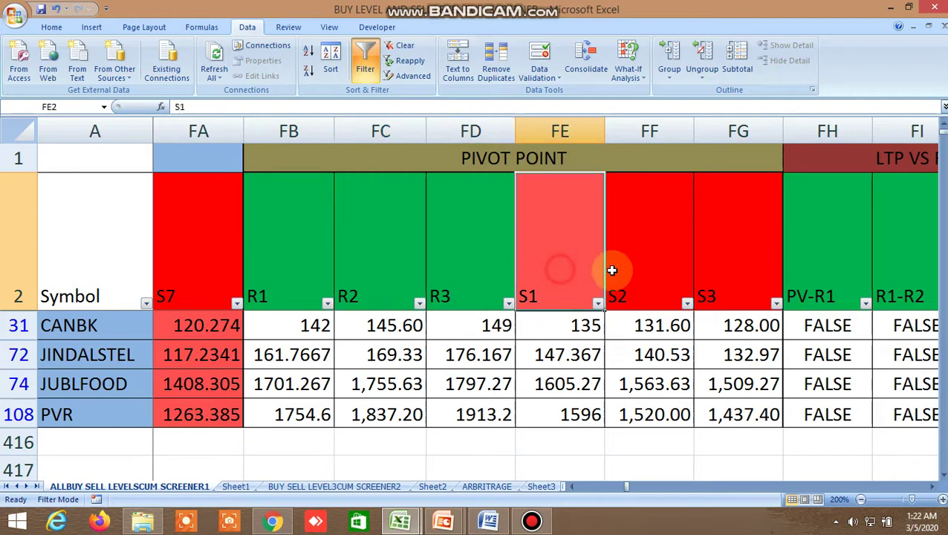
click(614, 269)
click(704, 267)
Review the Bollinger band, price channel, Ichimoku and VWAP columns of the filtered stocks
click(932, 487)
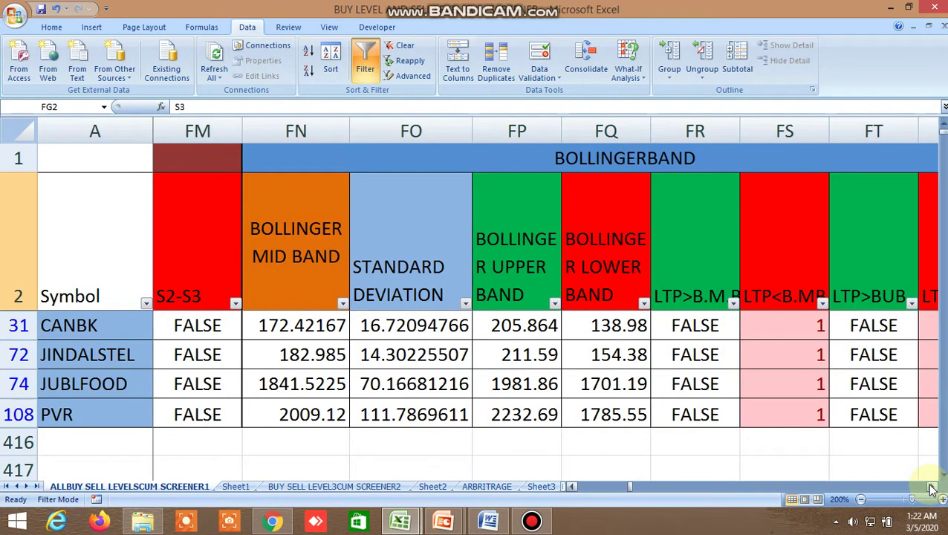
click(932, 488)
click(932, 488)
click(932, 487)
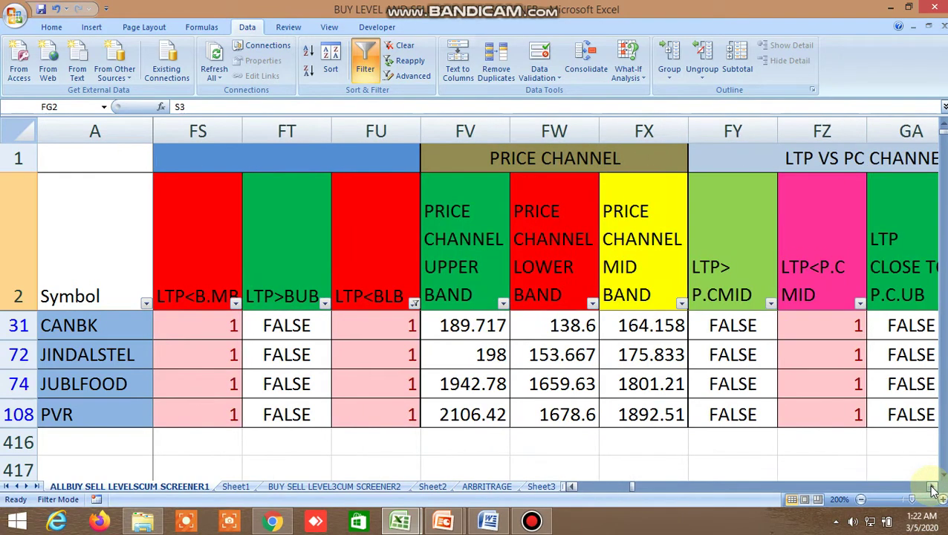
click(932, 487)
click(932, 487)
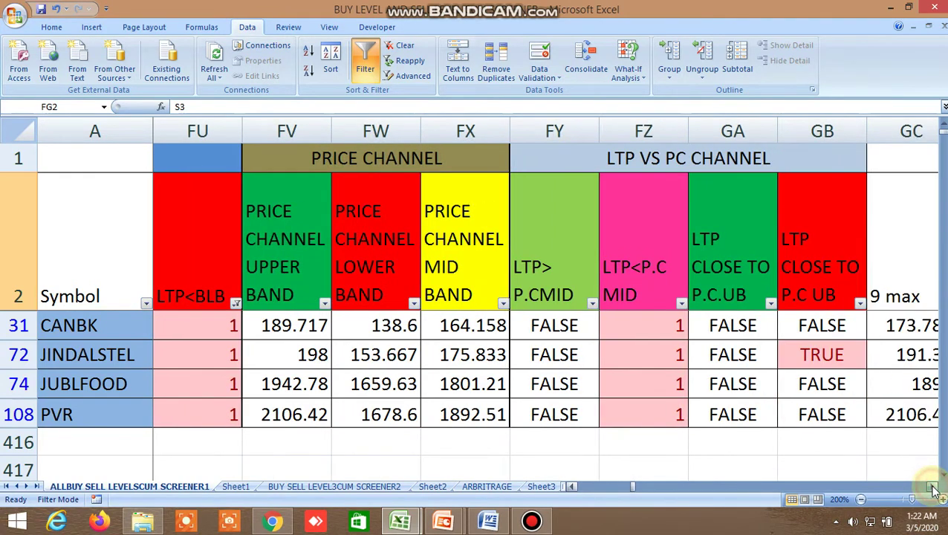
click(933, 487)
click(932, 487)
click(932, 488)
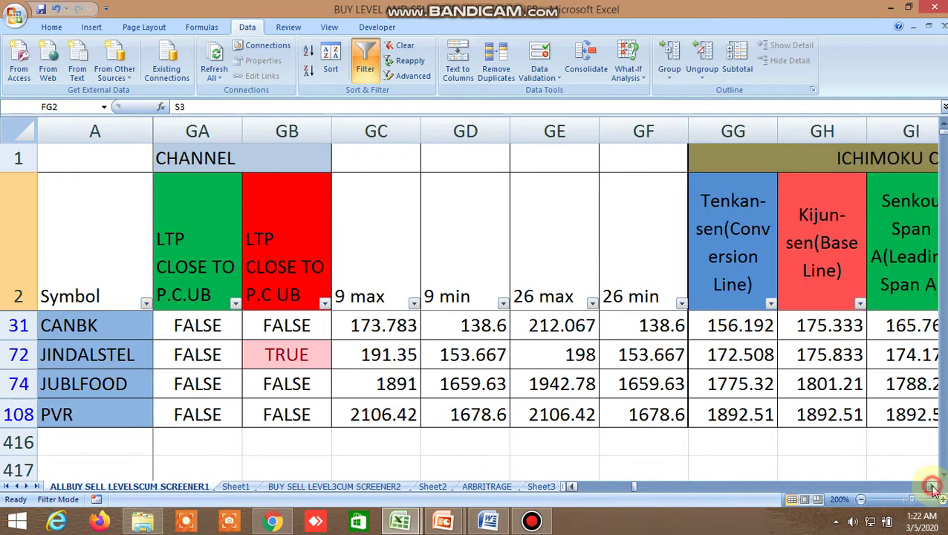
click(932, 488)
click(932, 487)
click(932, 487)
click(932, 488)
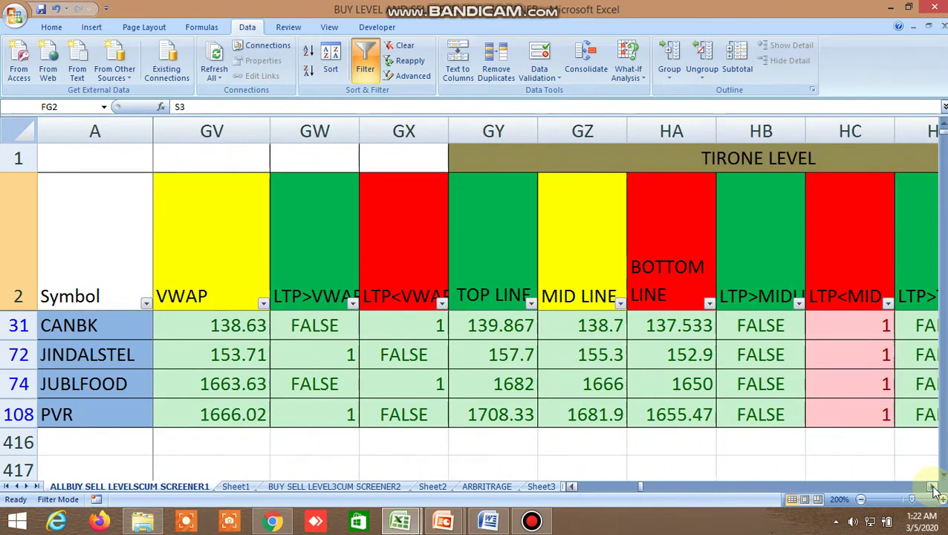
Examine the TOP LINE, MID LINE and BOTTOM LINE columns under TIRONE LEVEL
click(932, 487)
click(932, 487)
click(292, 260)
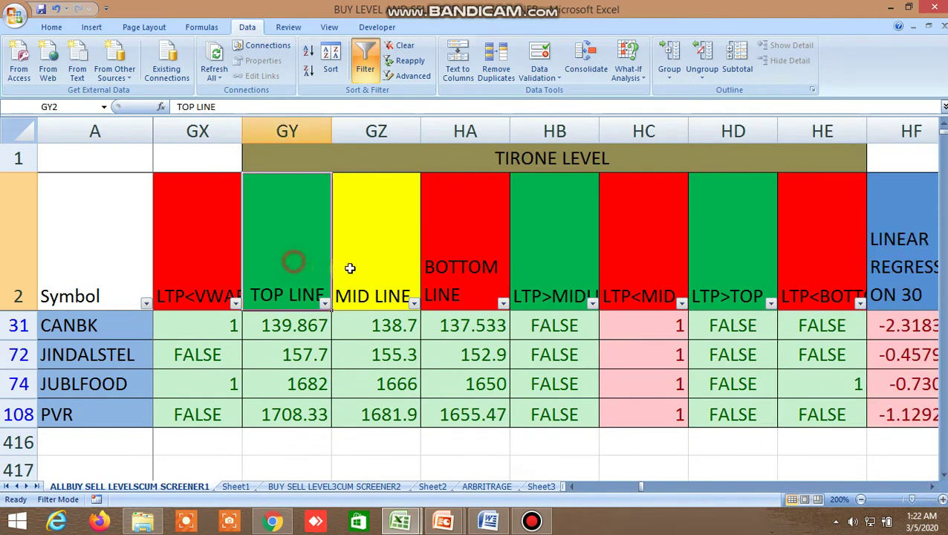
click(387, 263)
click(466, 256)
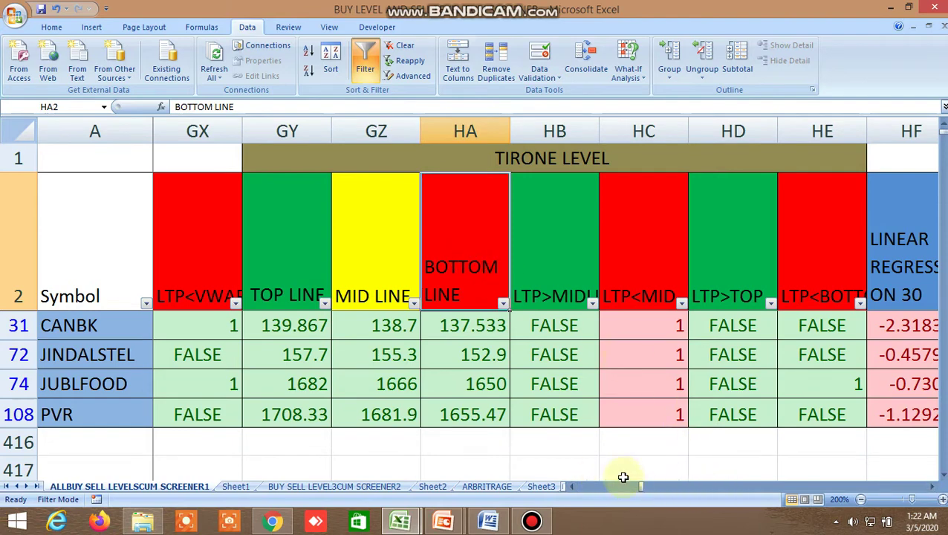
Return to the first columns of the table and remove its filter to show all symbols
drag(643, 491, 508, 471)
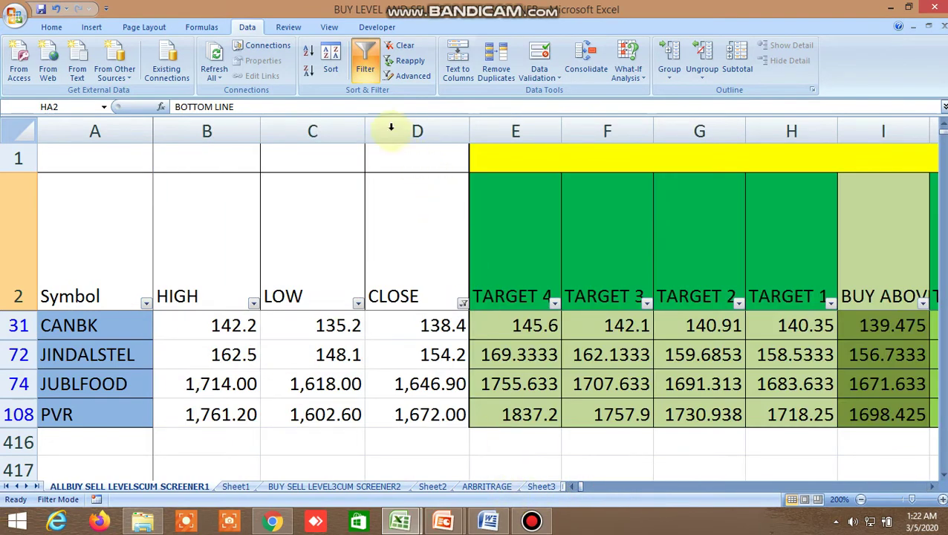
click(370, 71)
Look through the full symbol list, from the stocks down to the COMMODITY and NIFTY & BANKNIFTY sections
scroll(536, 380, down, 8)
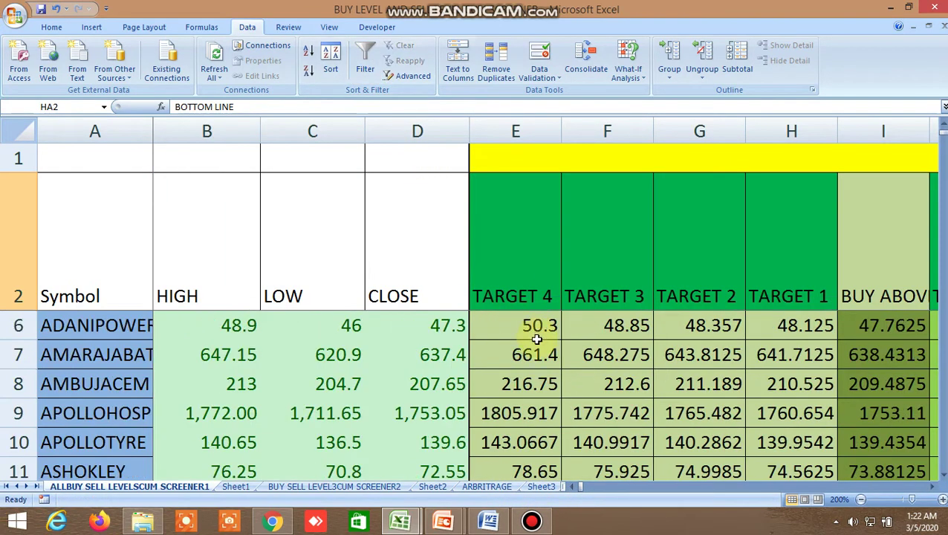
scroll(541, 381, down, 20)
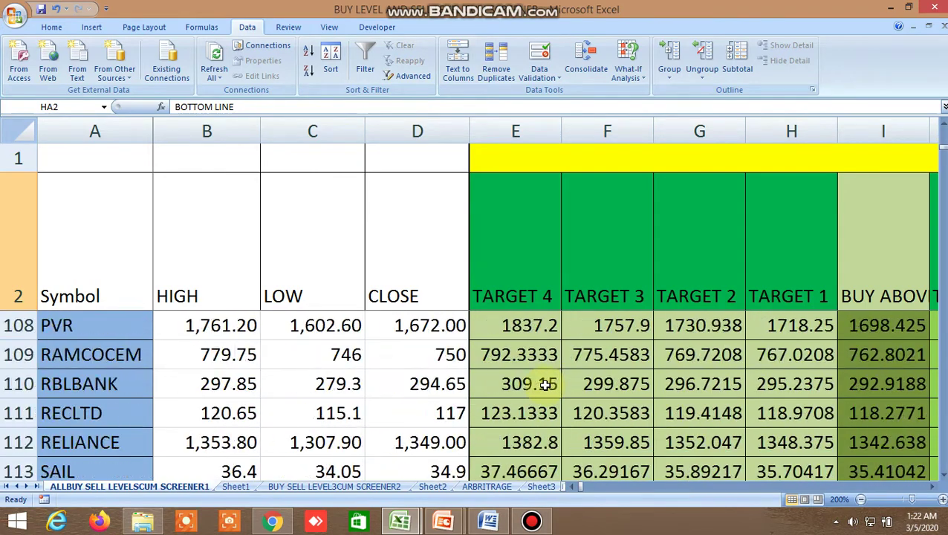
scroll(544, 384, down, 3)
scroll(545, 384, down, 3)
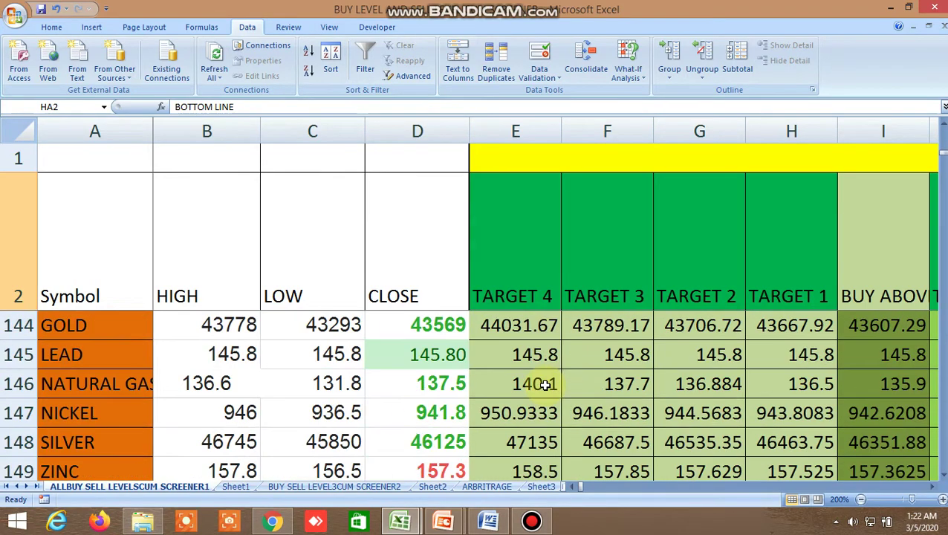
scroll(544, 384, up, 6)
scroll(545, 384, up, 2)
scroll(545, 384, down, 5)
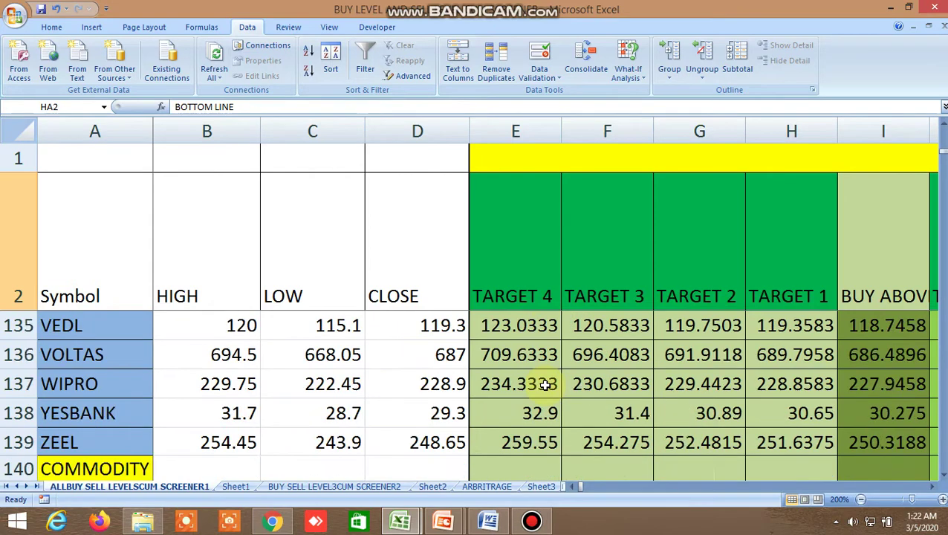
scroll(545, 384, down, 1)
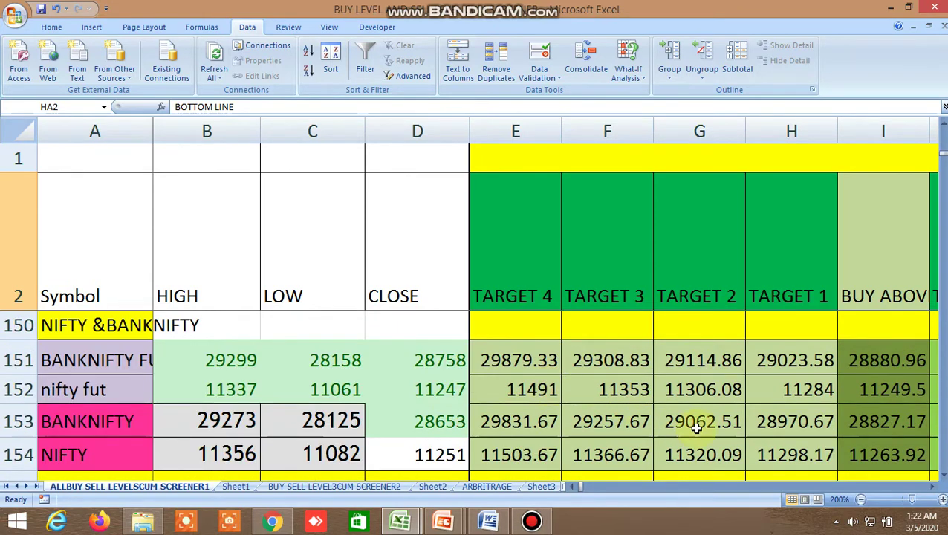
Review the NIFTY and BANKNIFTY rows across all level columns up to LINEAR REGRESSION, and return to the first columns
click(934, 490)
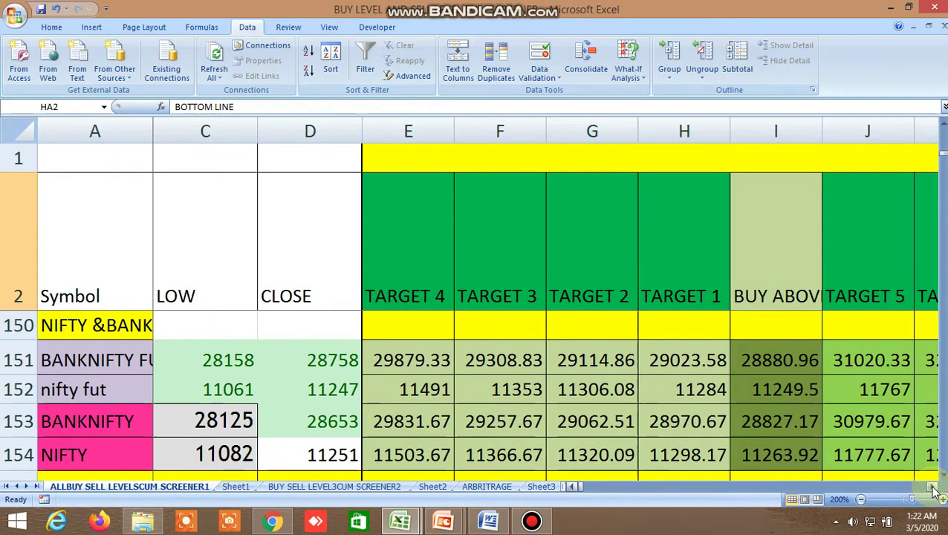
click(934, 491)
drag(934, 491, 935, 492)
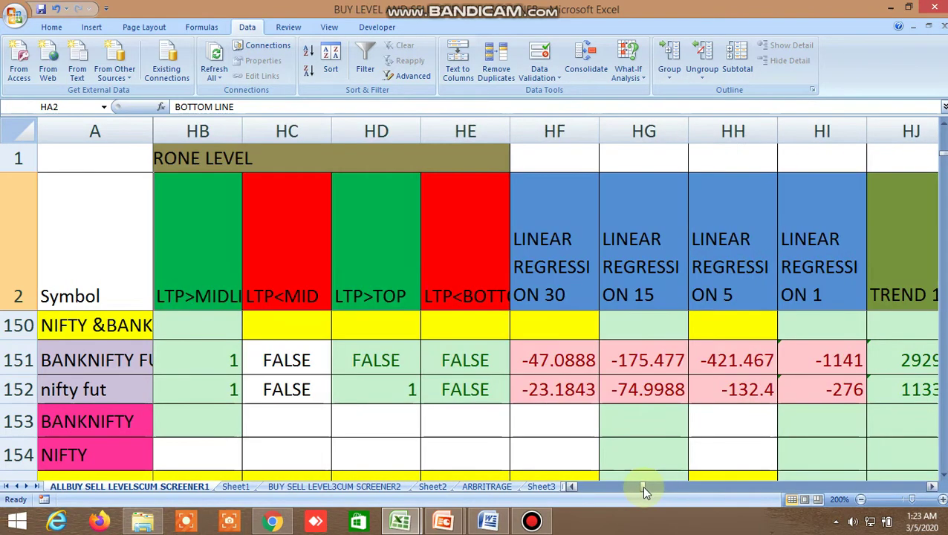
drag(638, 486, 573, 490)
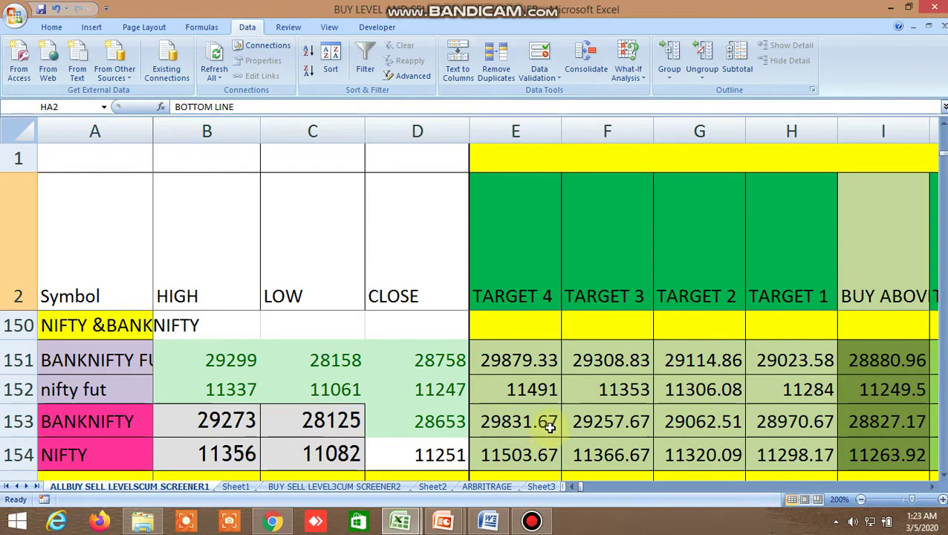
Review the commodity rows from ALUMINIUM to NATURAL GAS across the average price, NORMDIST and TIRONE LEVEL columns, and return to the first columns
scroll(548, 423, up, 3)
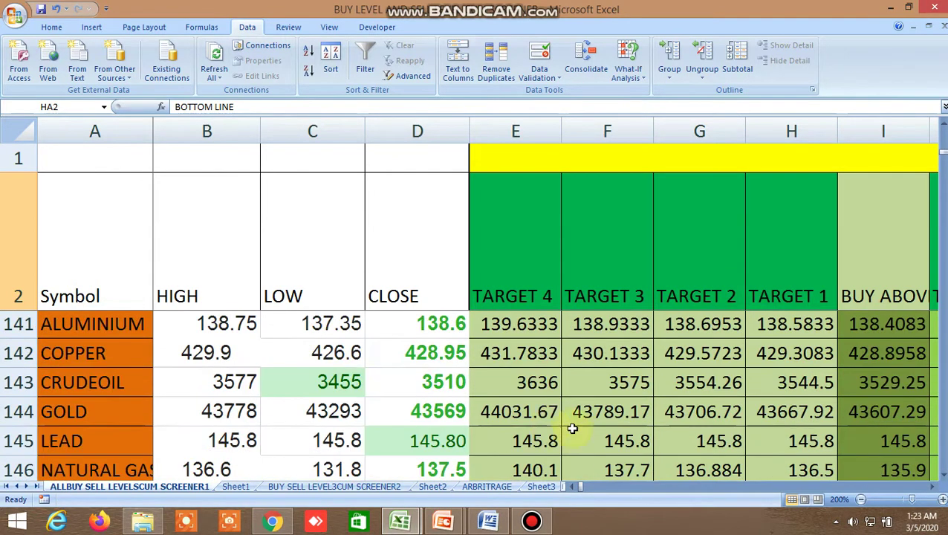
drag(937, 490, 937, 490)
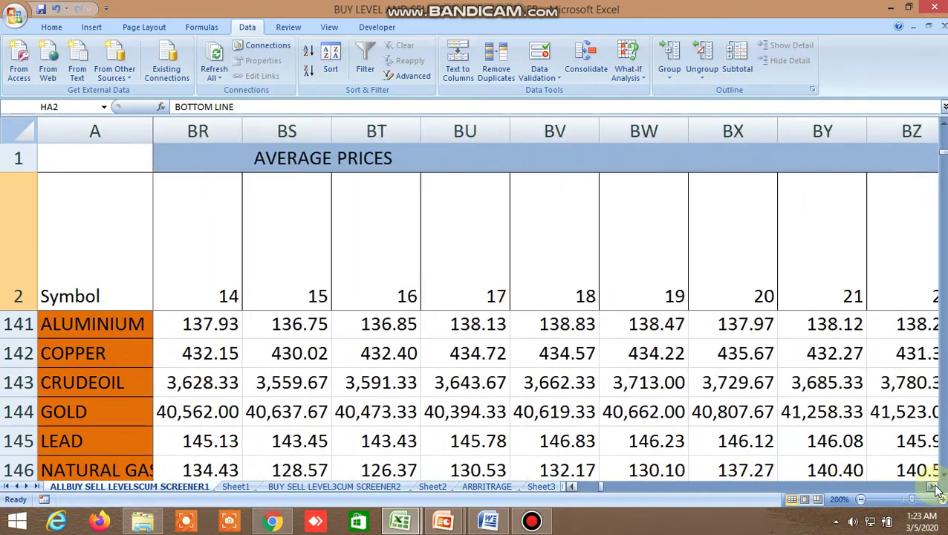
click(935, 490)
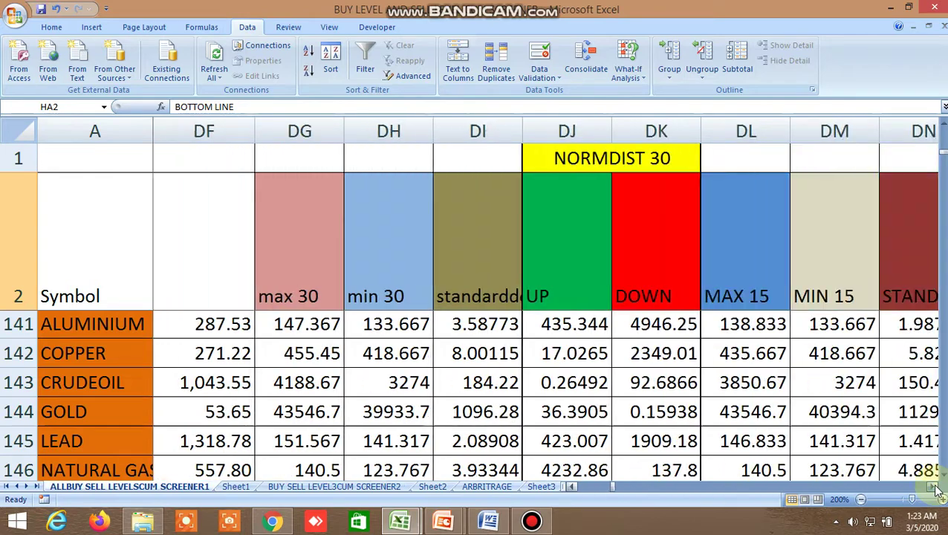
drag(935, 489, 937, 491)
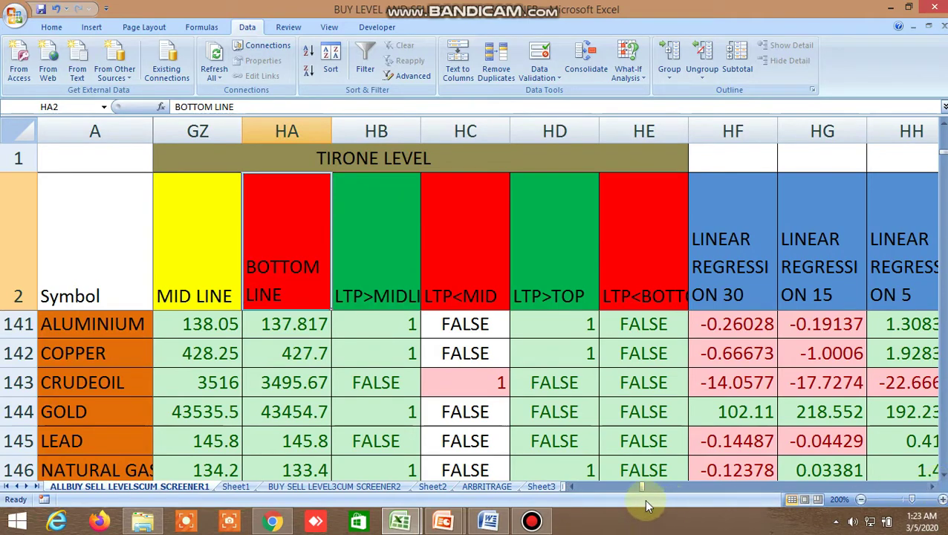
drag(643, 484, 574, 484)
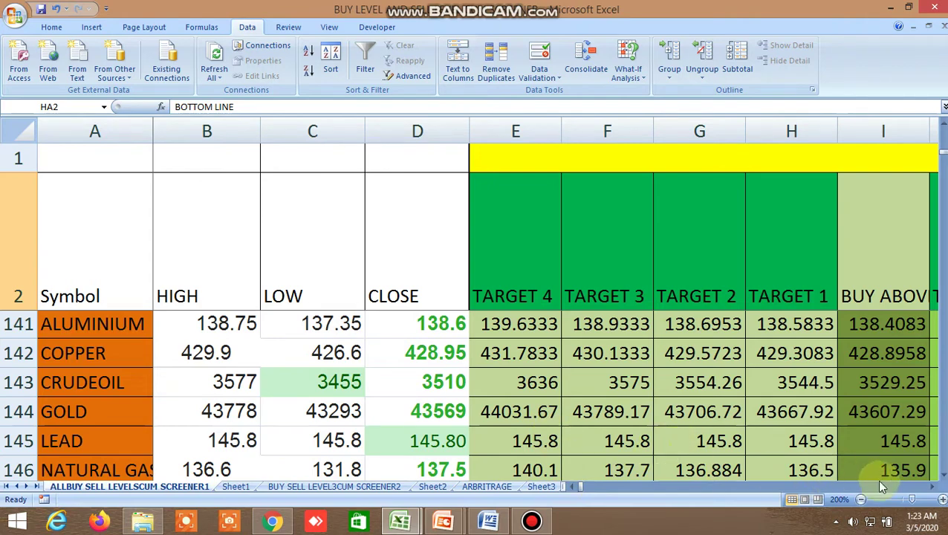
Review the commodity rows from LEAD to ZINC across all columns up to TREND and QUARTILE 1, and return to the first columns
click(942, 475)
click(942, 476)
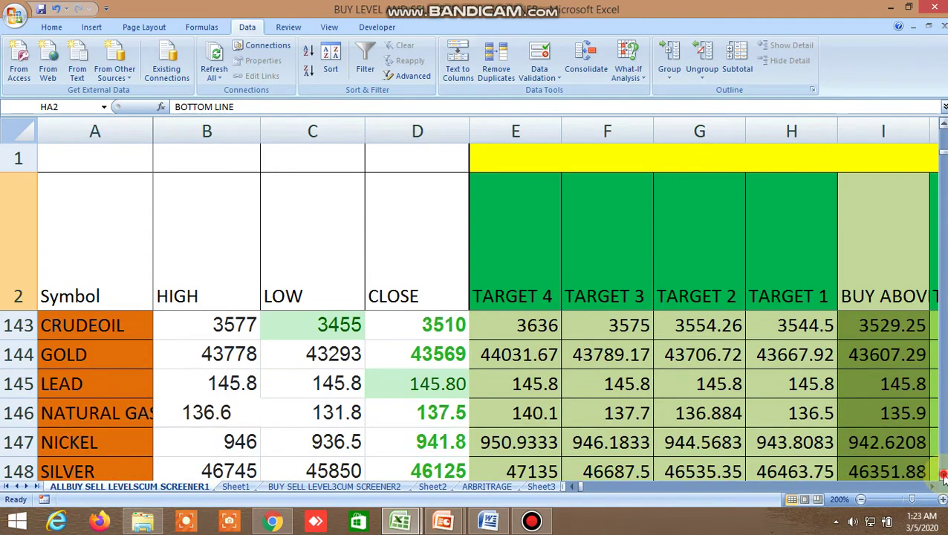
click(942, 475)
click(942, 475)
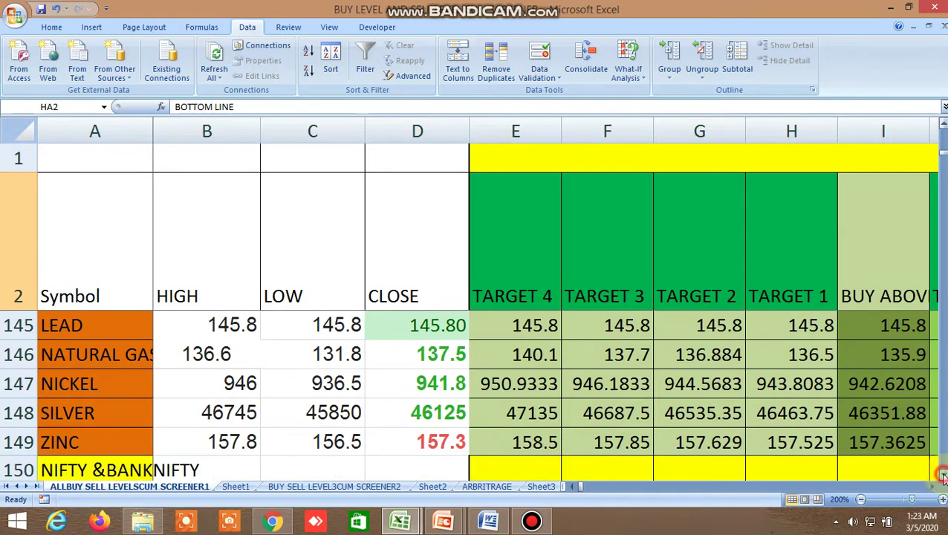
drag(934, 488, 934, 491)
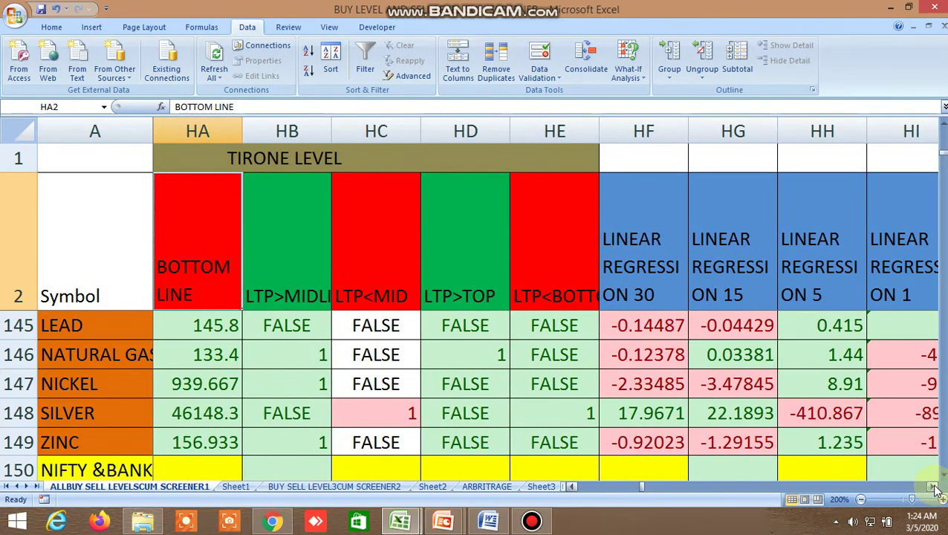
click(644, 490)
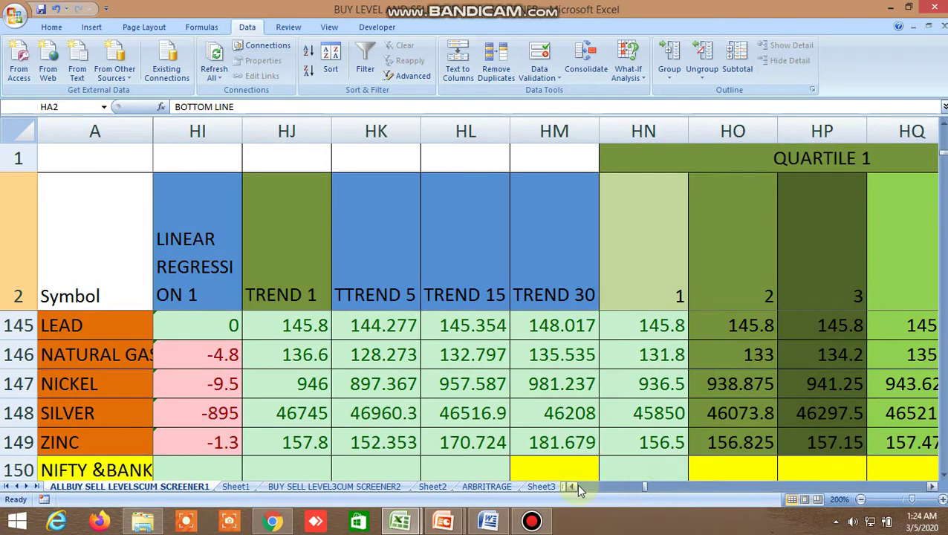
drag(644, 484, 525, 484)
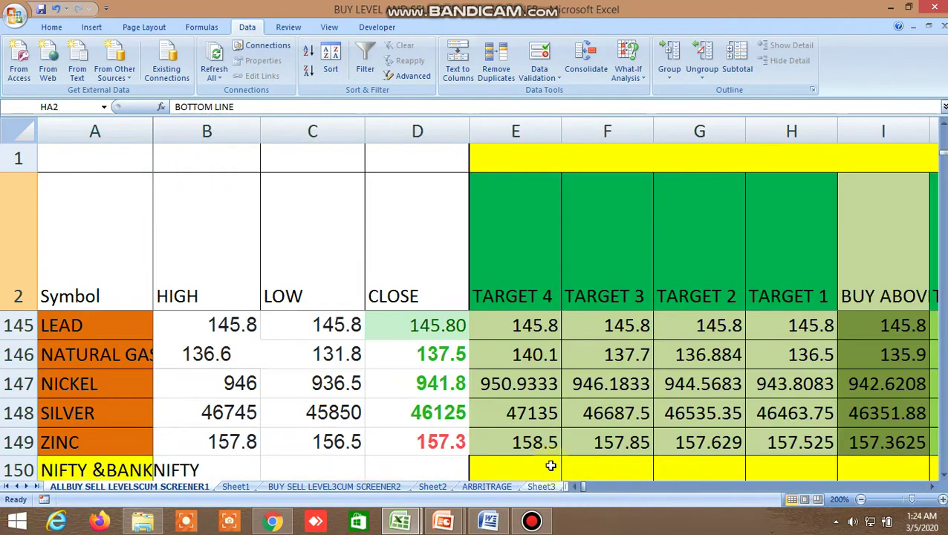
Examine the buy and sell target columns of the second stock list below the index rows
scroll(559, 431, down, 5)
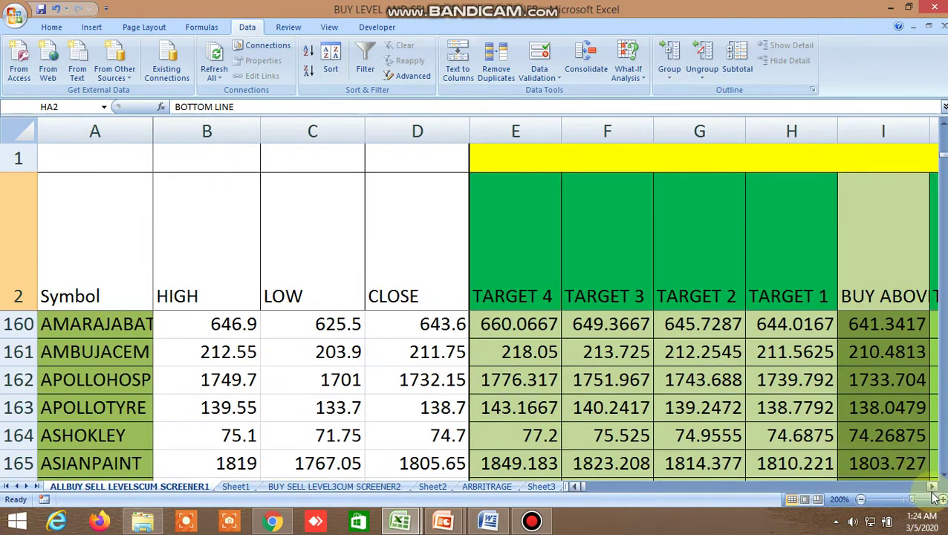
drag(937, 490, 937, 490)
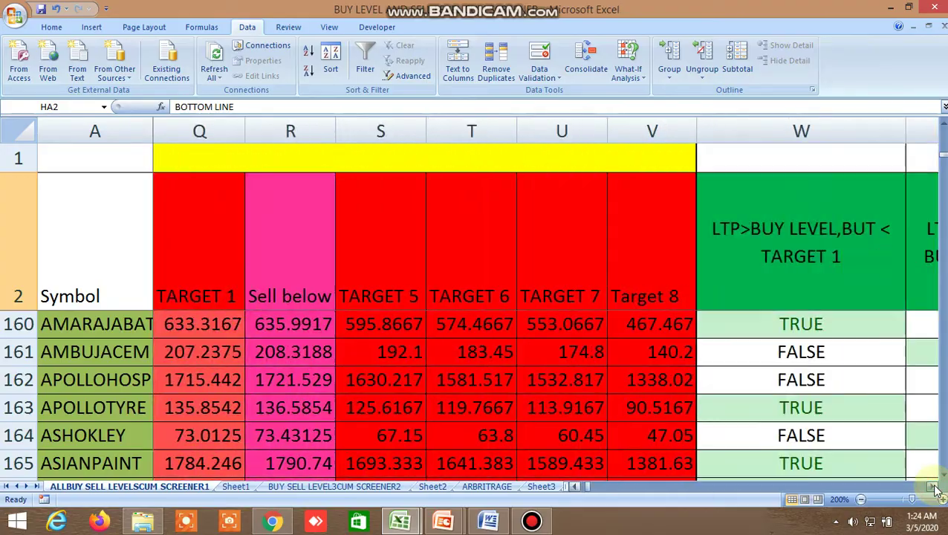
Open the BUY SELL LEVEL3CUM SCREENER2 sheet and select the 100 MA CUT header above its first stock rows
click(334, 486)
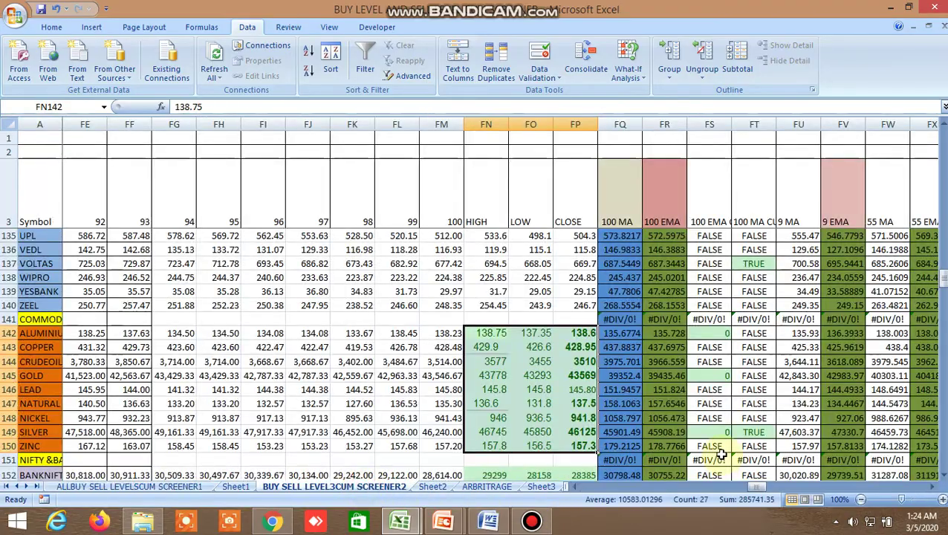
scroll(743, 404, up, 15)
scroll(728, 394, up, 20)
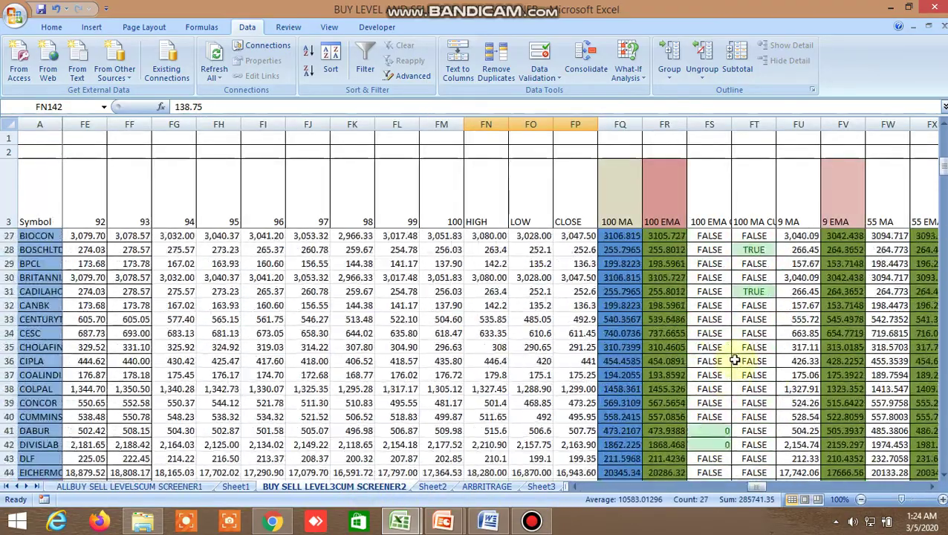
click(764, 218)
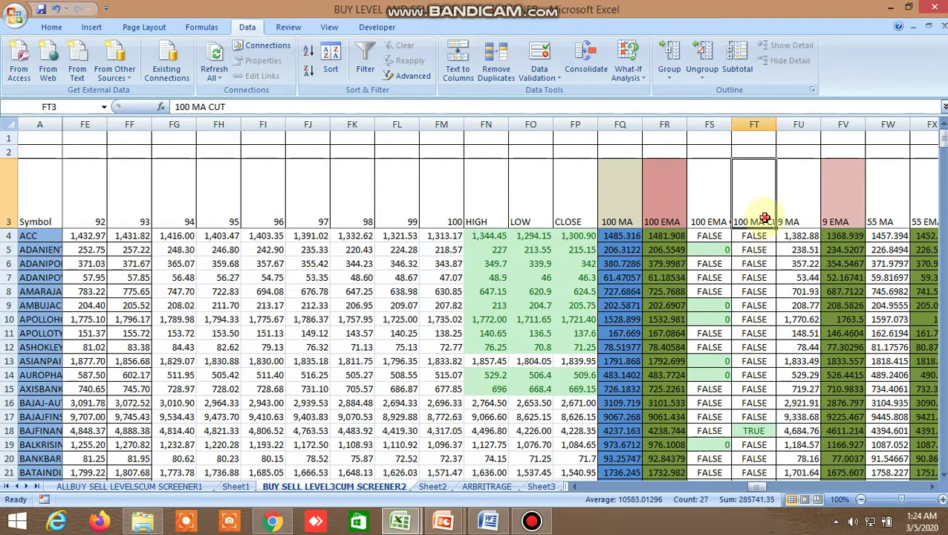
Inspect the 100 MA CUT formula in the BAJFINANCE row together with that stock's HIGH and LOW values
scroll(761, 325, down, 1)
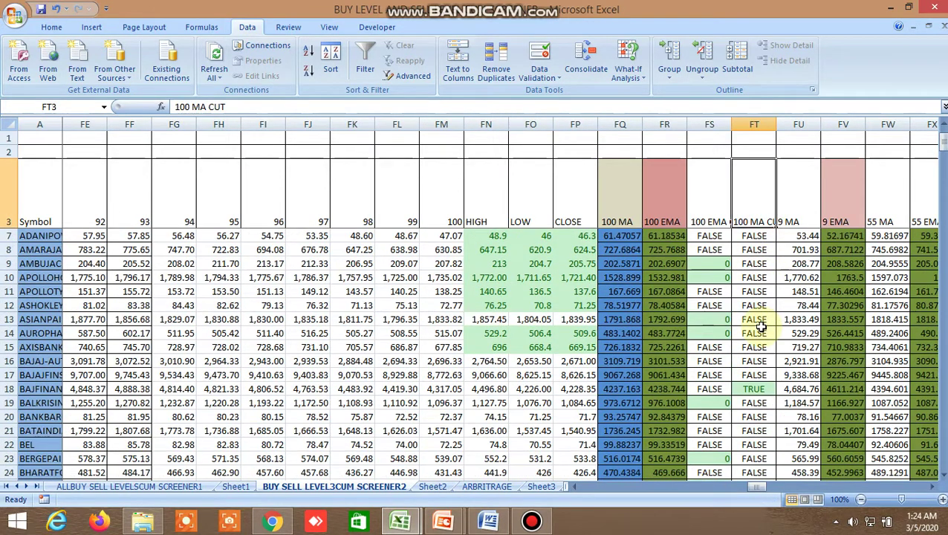
click(766, 391)
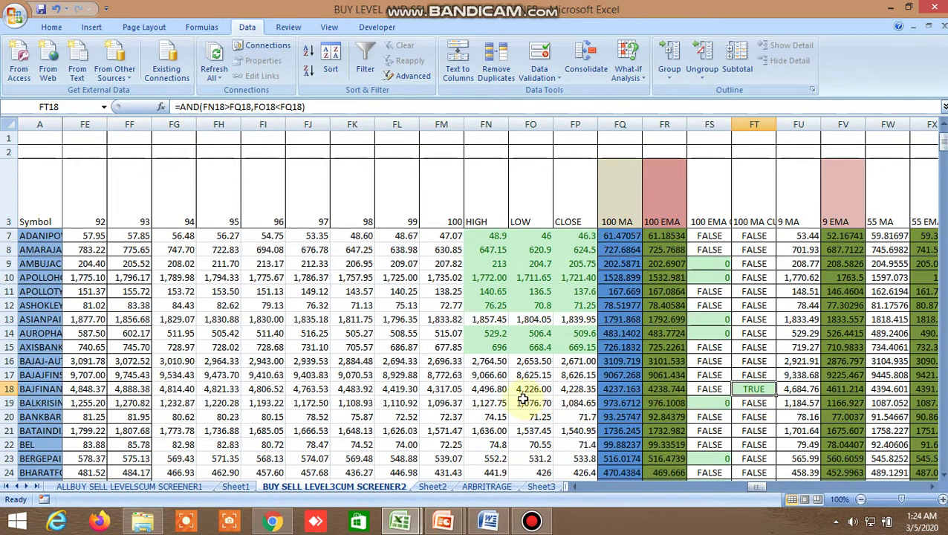
click(491, 387)
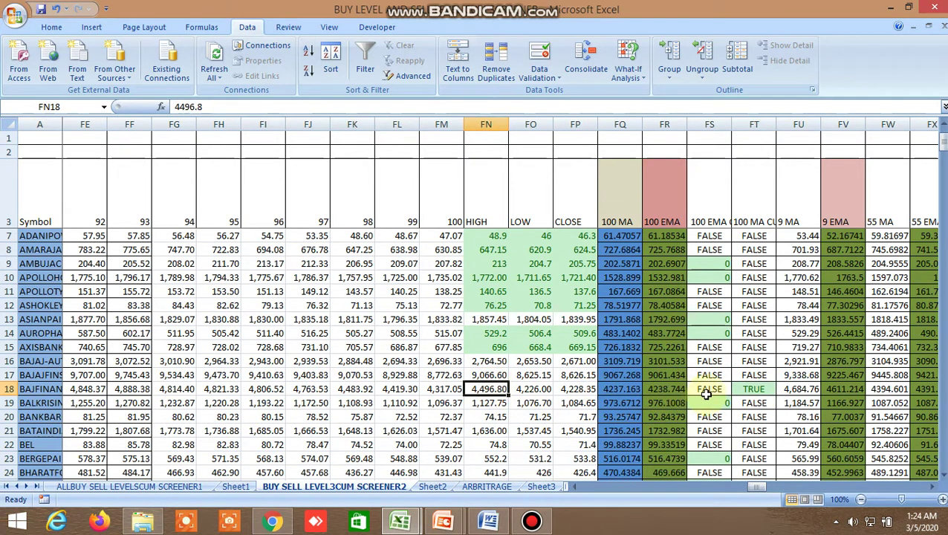
click(541, 389)
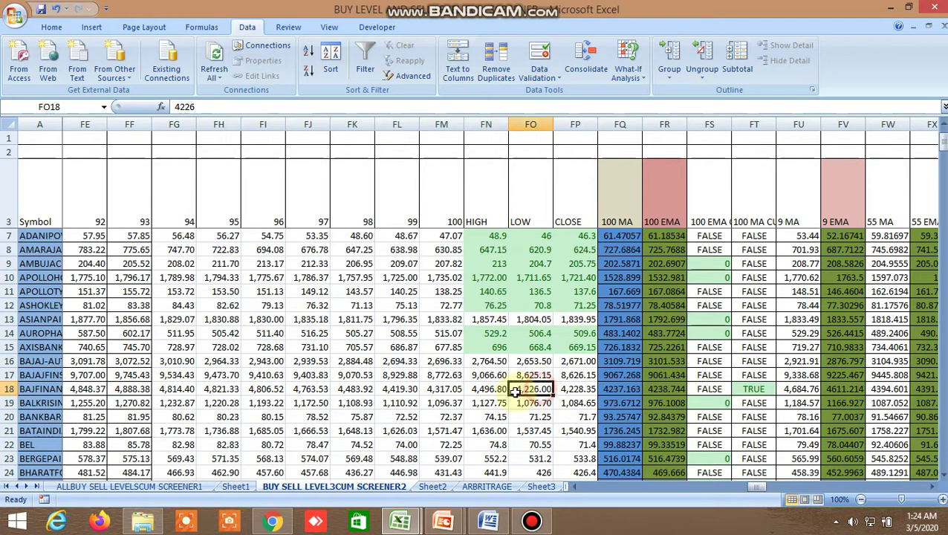
click(494, 390)
double_click(752, 388)
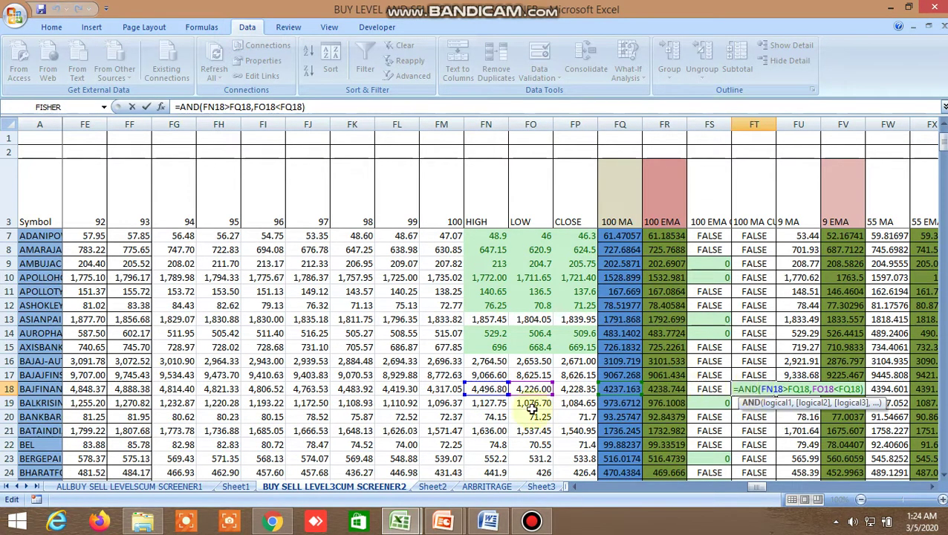
Switch to Chrome and bring up the Zerodha Kite chart tab
click(272, 522)
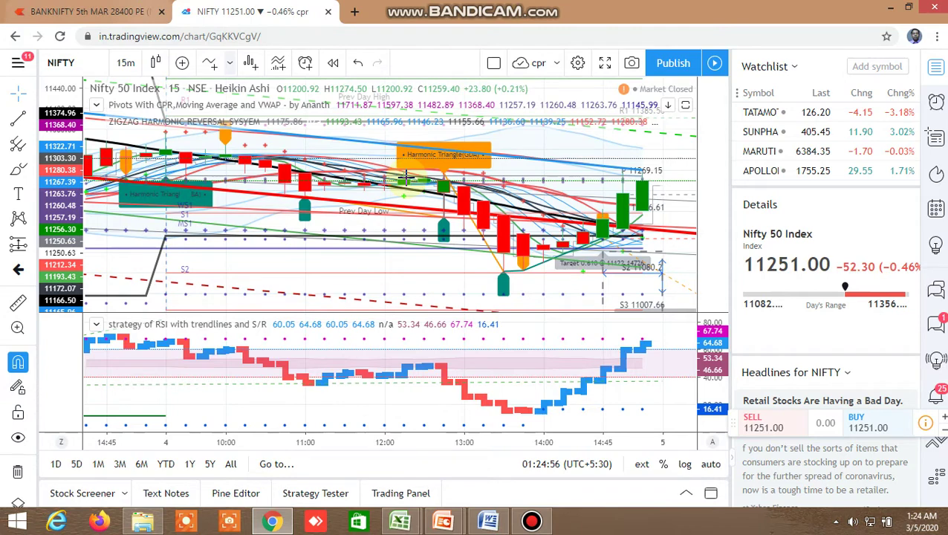
key(ctrl+Tab)
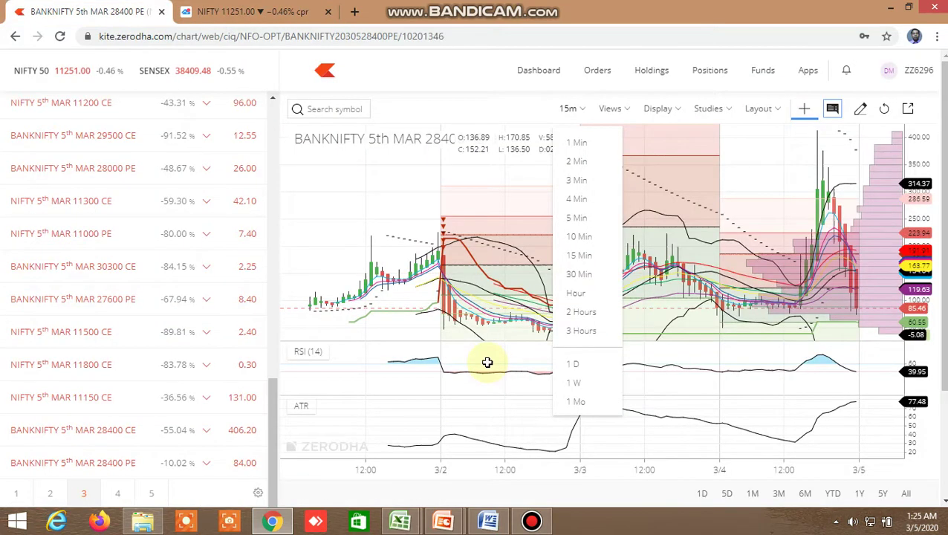
Return to the Excel workbook and check the 100 MA CUT column for further stocks marked TRUE
key(alt+Tab)
scroll(748, 417, down, 5)
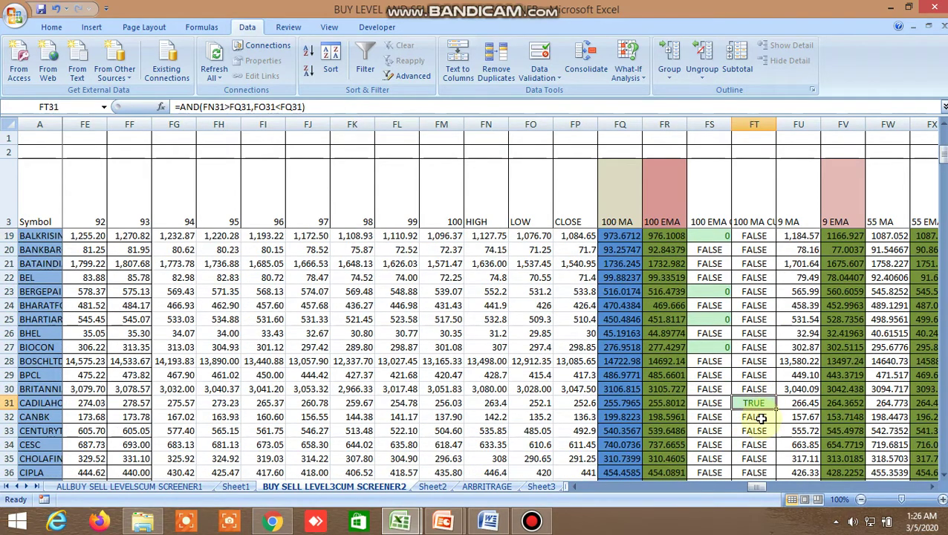
scroll(760, 420, down, 5)
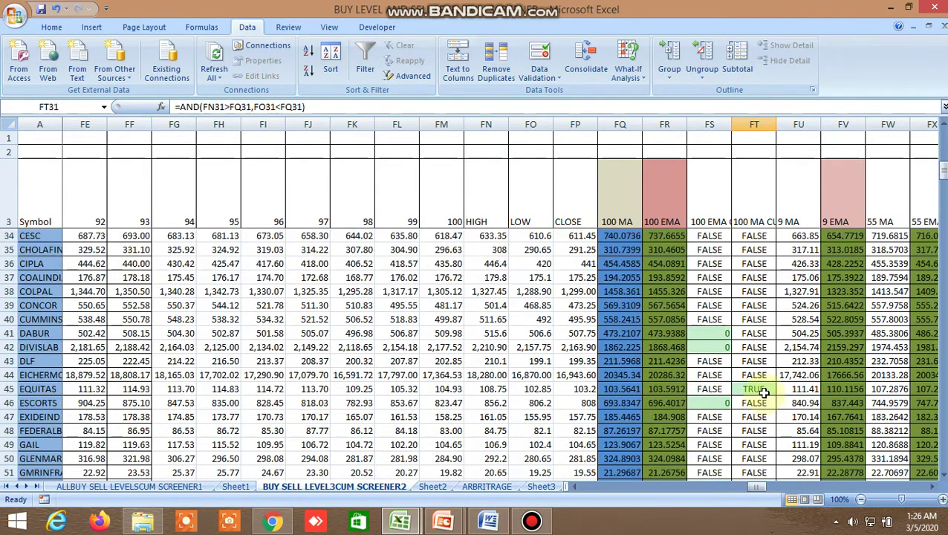
scroll(756, 418, down, 5)
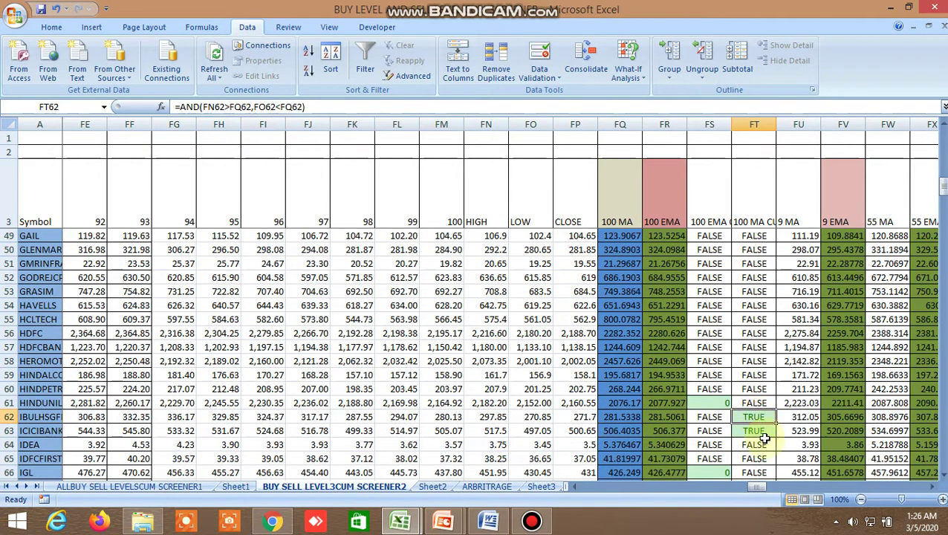
Switch to Chrome and load the NSE chart of ICICIBANK in Kite
click(273, 520)
click(331, 108)
text(I)
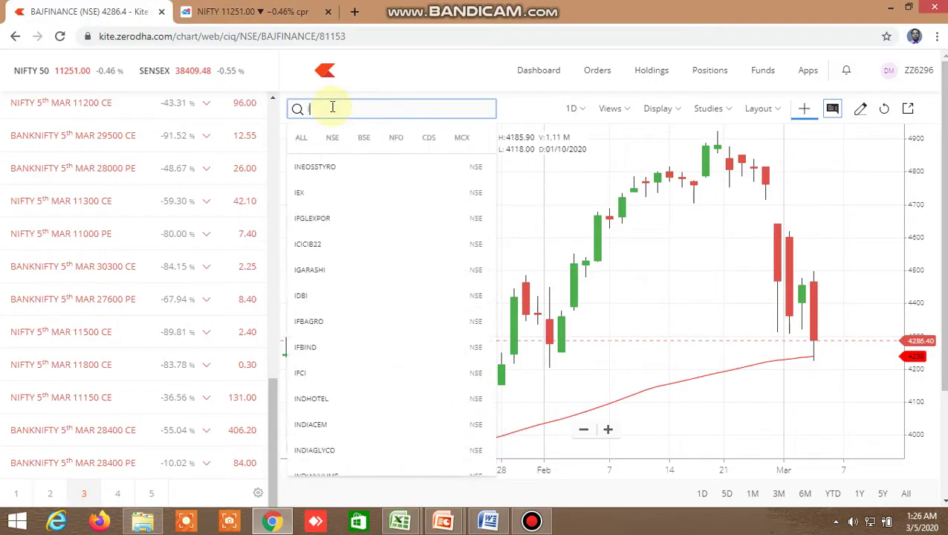
text(CICIBANK)
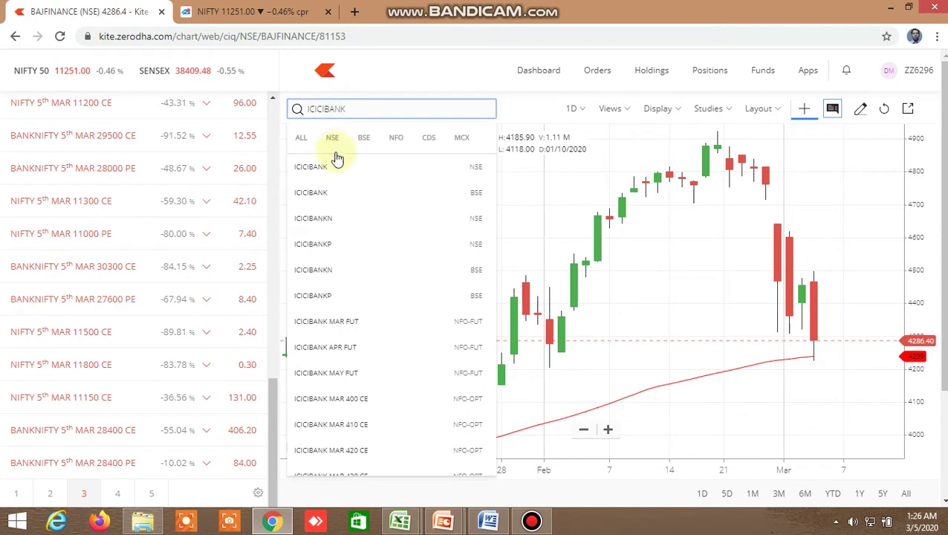
click(329, 172)
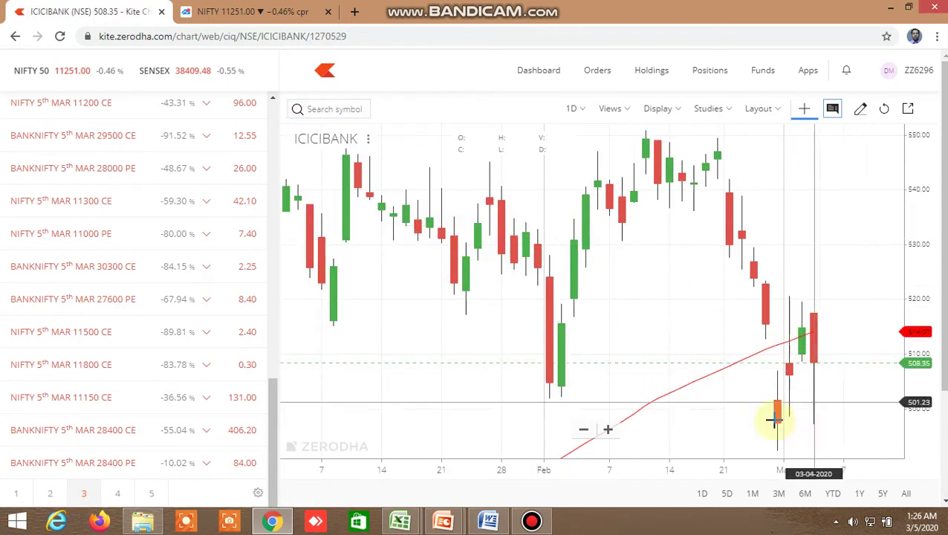
Return to the Excel workbook and open the INSIDE THE BAR WITH NR7 sheet
mouse_move(409, 520)
click(329, 442)
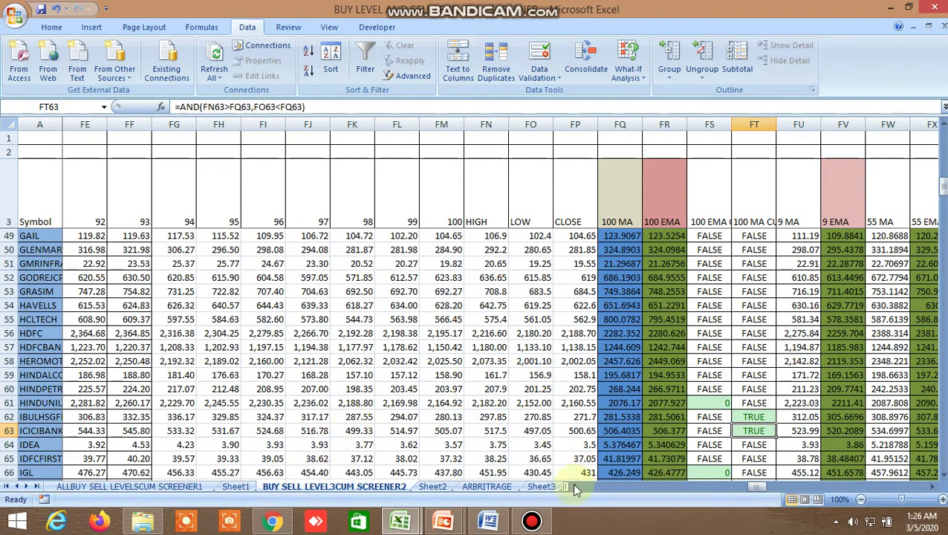
click(541, 487)
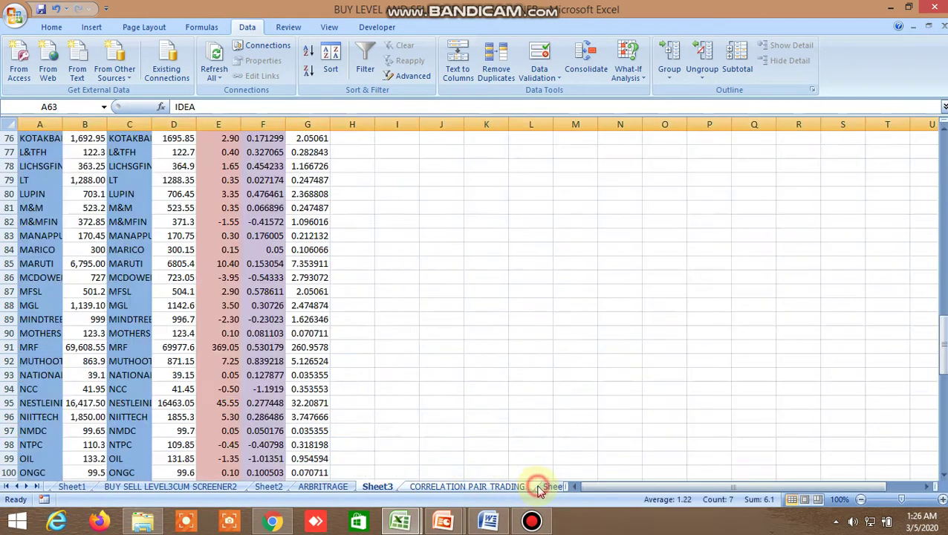
click(553, 488)
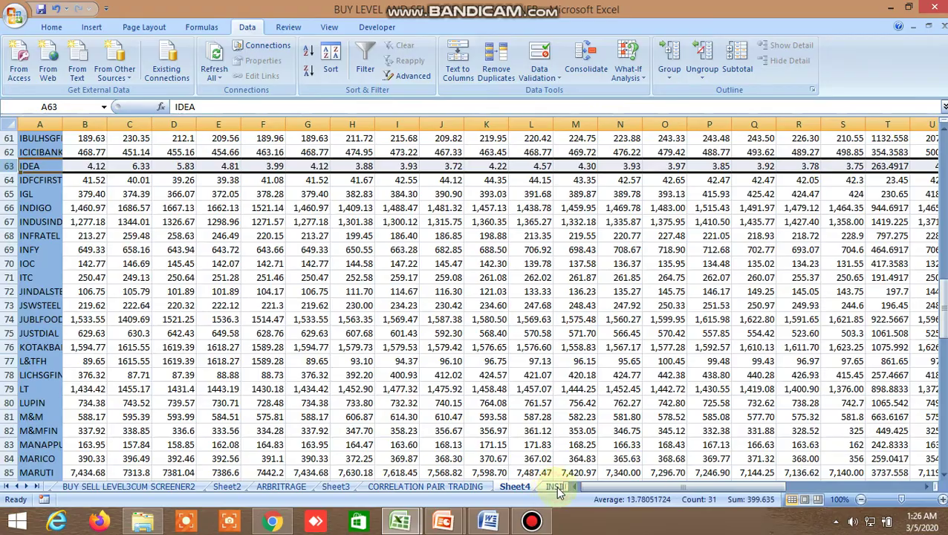
click(556, 487)
Find the INSIDE THE BAR columns and inspect the NR4 formula in the ACC row
scroll(551, 397, up, 20)
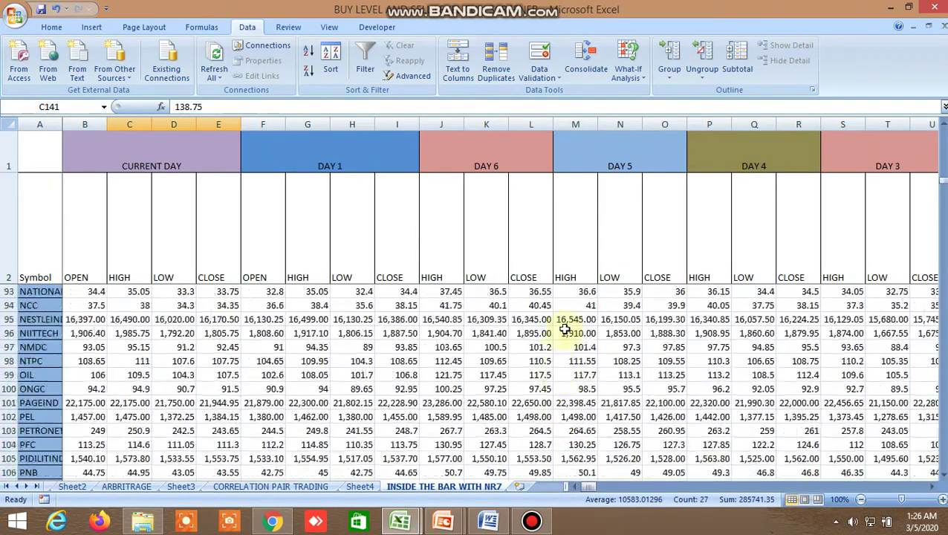
scroll(565, 319, up, 6)
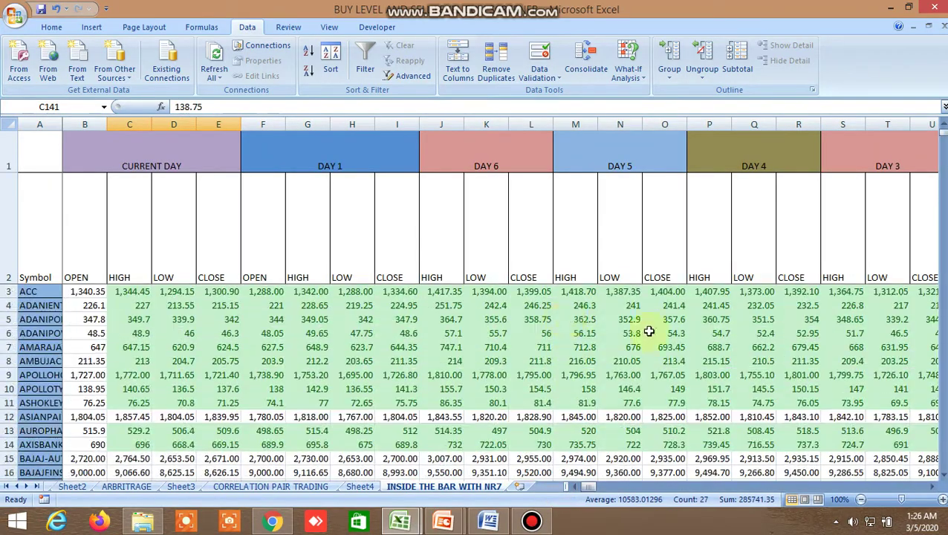
scroll(849, 456, right, 6)
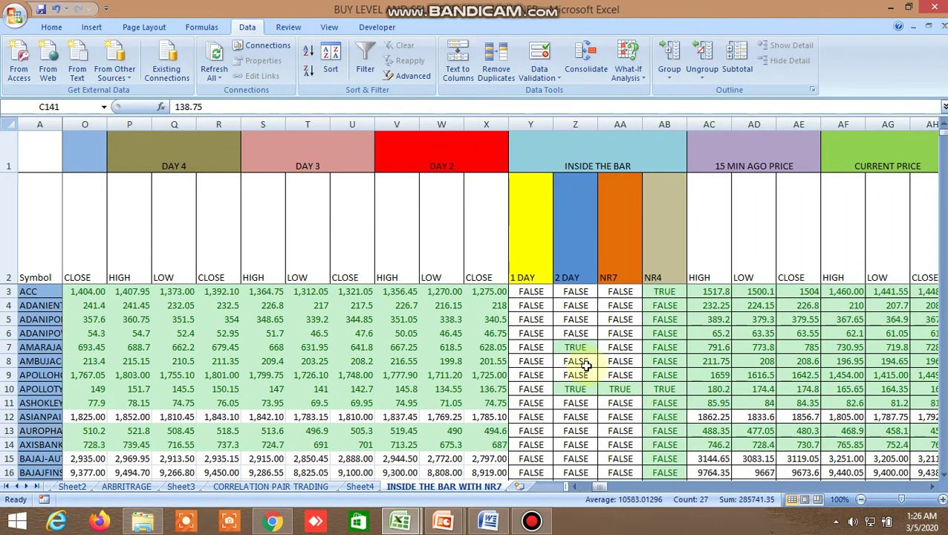
click(663, 294)
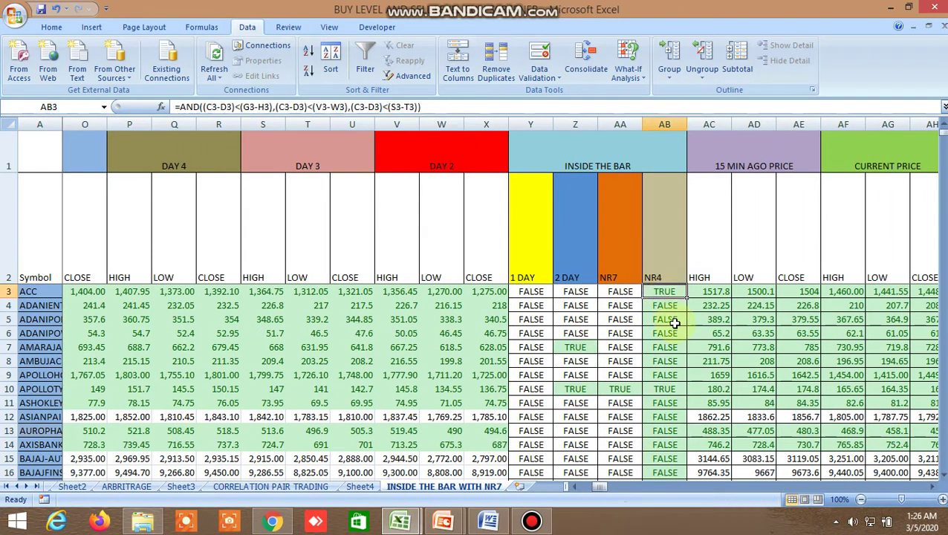
Switch to Chrome, load the NSE chart of ACC in Kite and enlarge its most recent daily candles
click(295, 522)
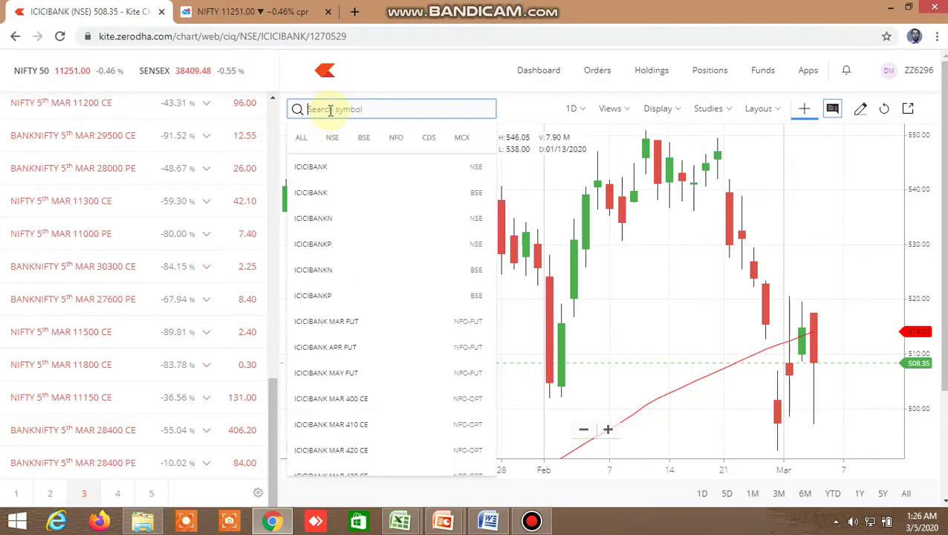
text(ACC)
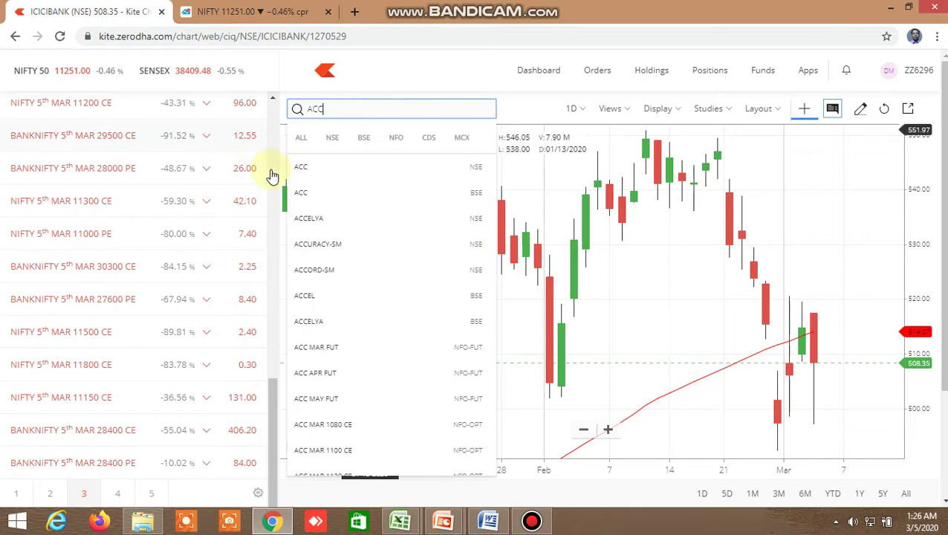
click(322, 167)
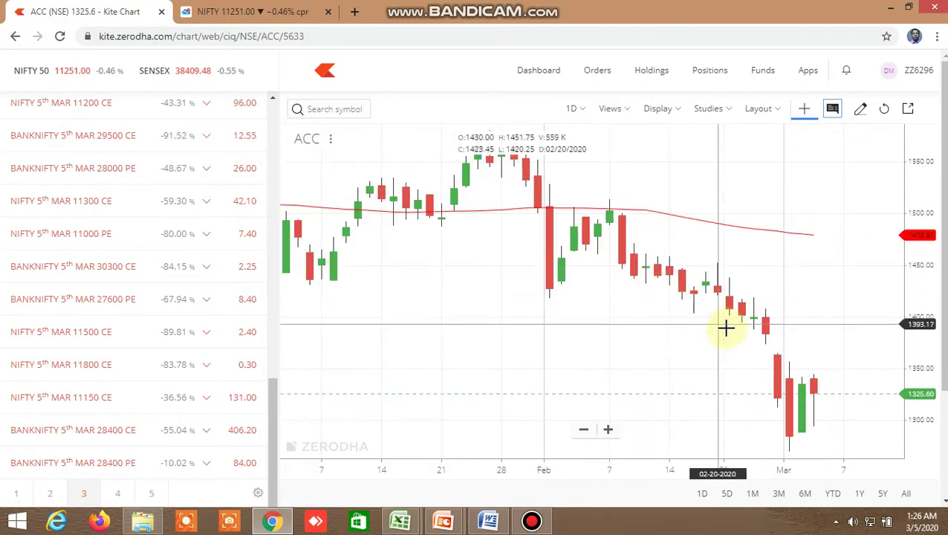
scroll(713, 340, up, 5)
scroll(814, 423, up, 2)
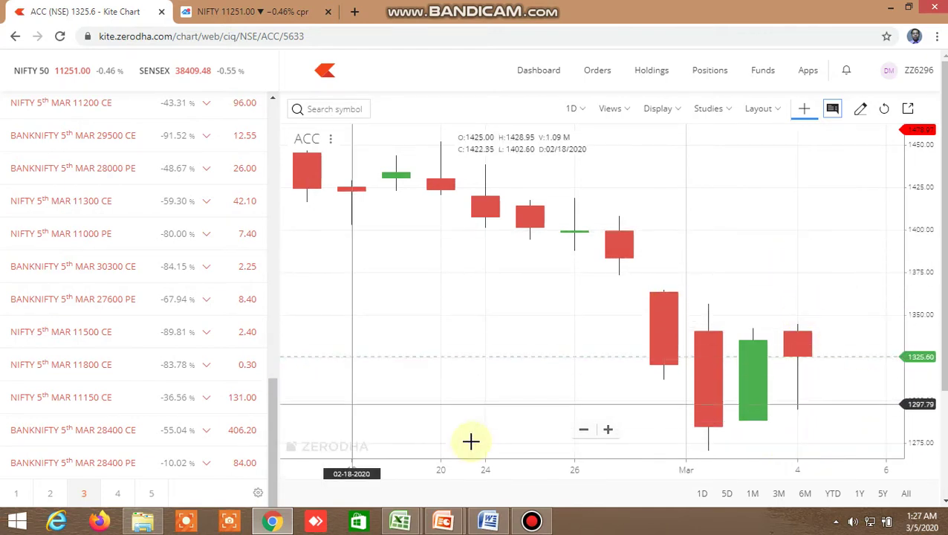
Return to the Excel workbook and inspect the 2 DAY inside bar formula in the APOLLOTYRE row
click(325, 454)
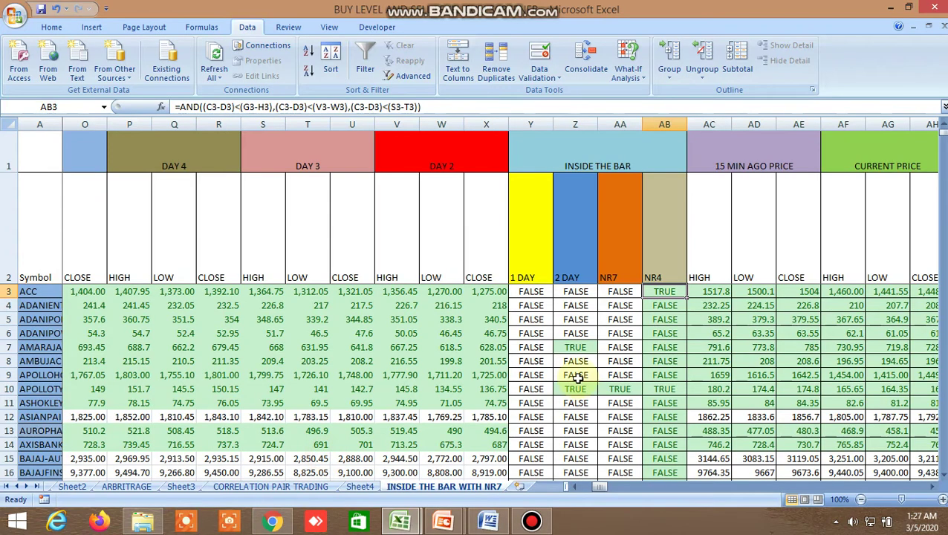
scroll(606, 338, down, 2)
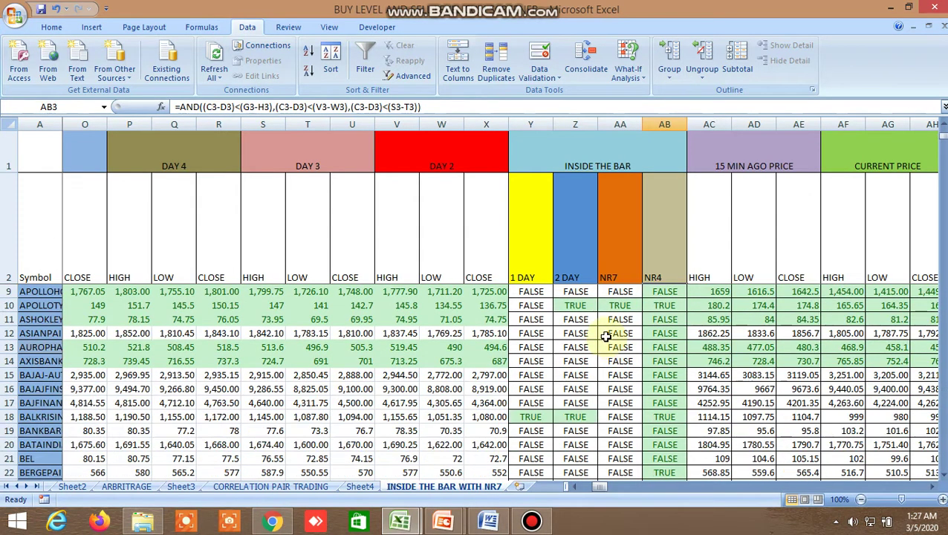
click(582, 307)
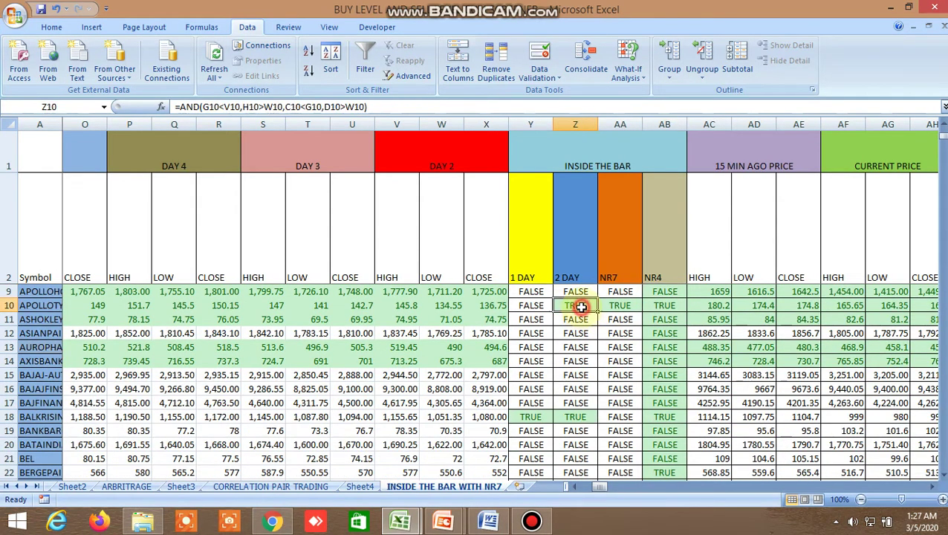
Switch to Chrome, load the NSE chart of APOLLOTYRE in Kite and examine its early March candles
click(273, 522)
click(343, 111)
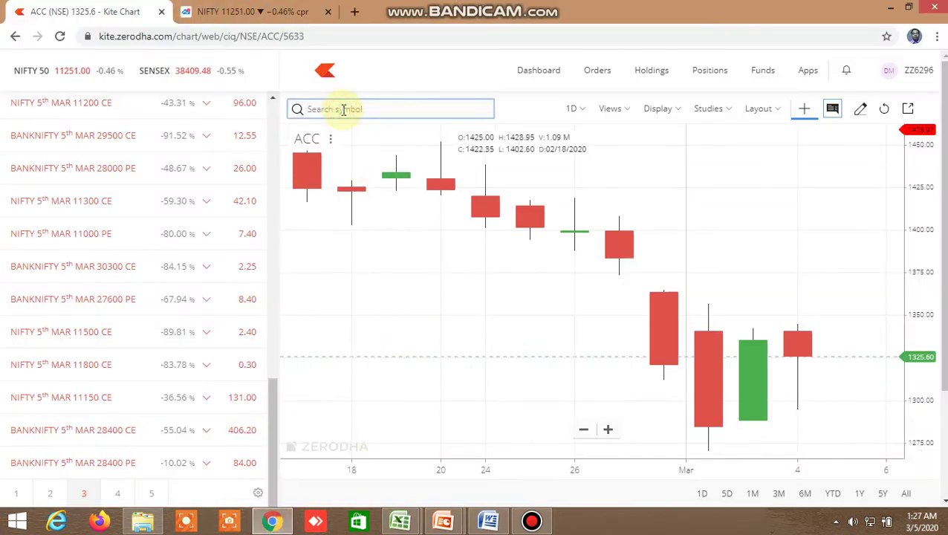
text(APOLLOT)
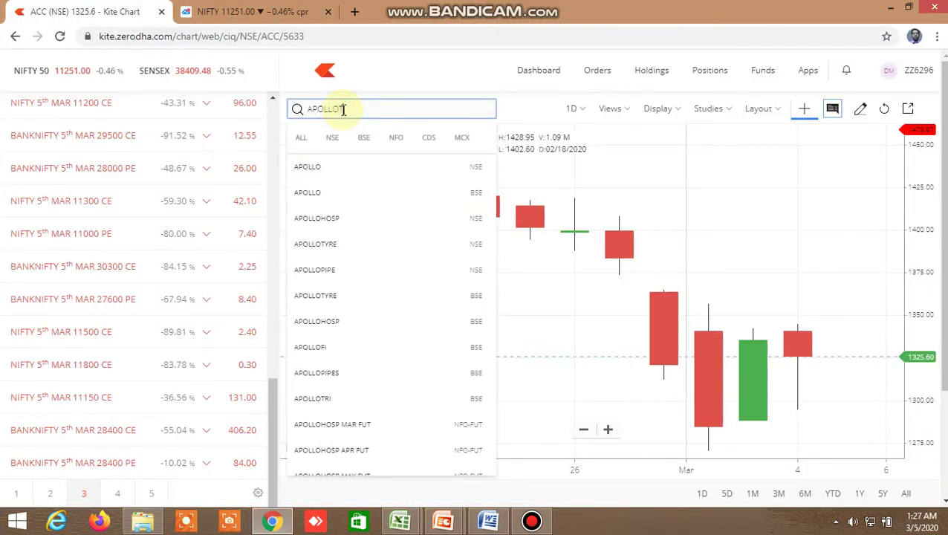
click(332, 167)
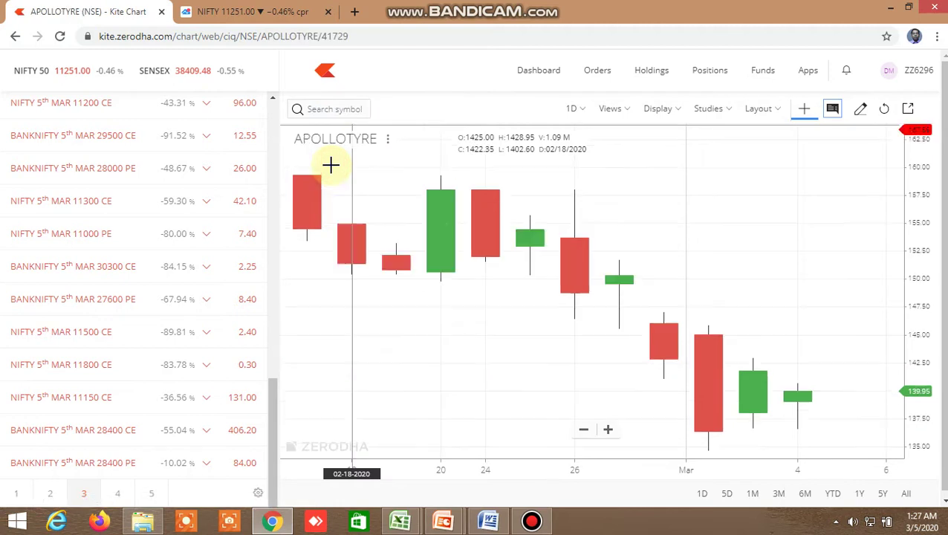
click(735, 397)
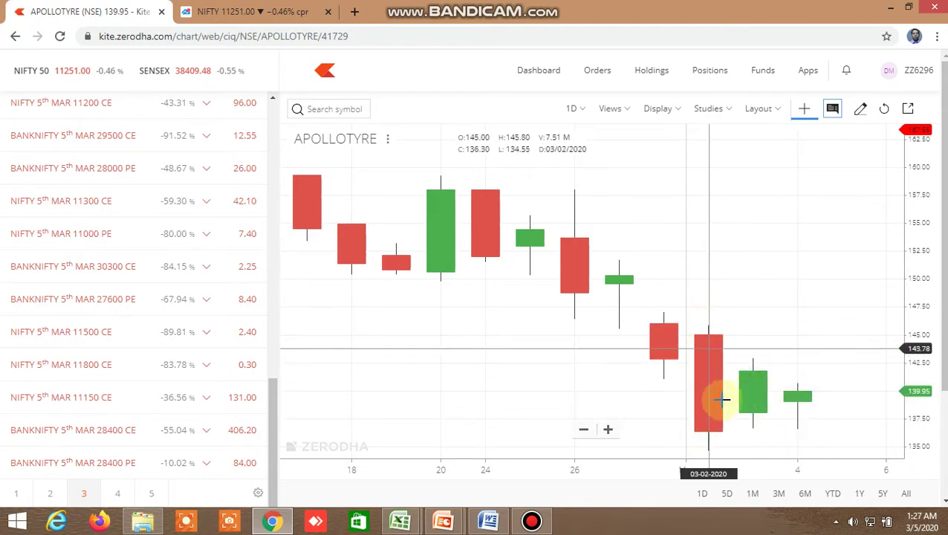
Return to the Excel workbook and inspect the NR7 and NR4 formulas in the APOLLOTYRE row
mouse_move(400, 519)
click(349, 454)
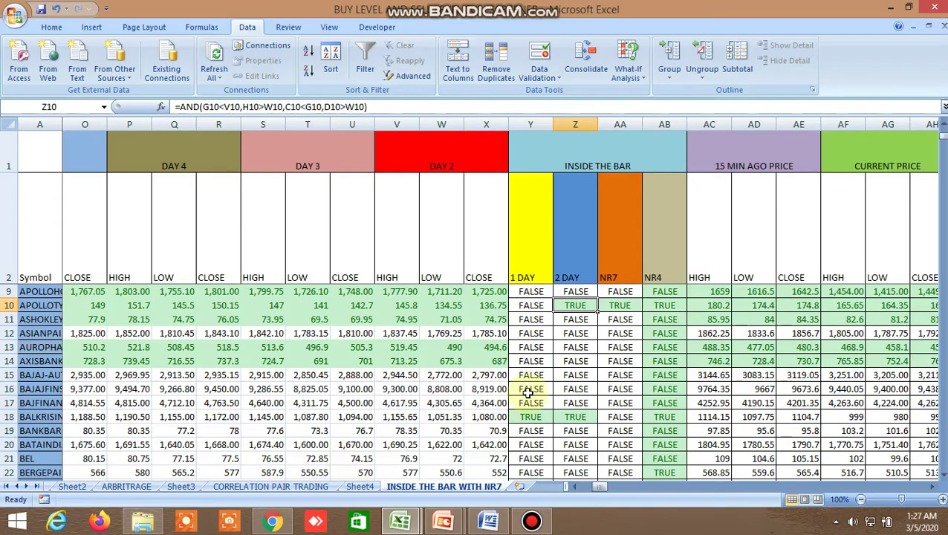
click(624, 306)
click(661, 306)
Inspect the 1 DAY inside bar formula and the NR4 formula in the BALKRISIN row
scroll(603, 389, down, 1)
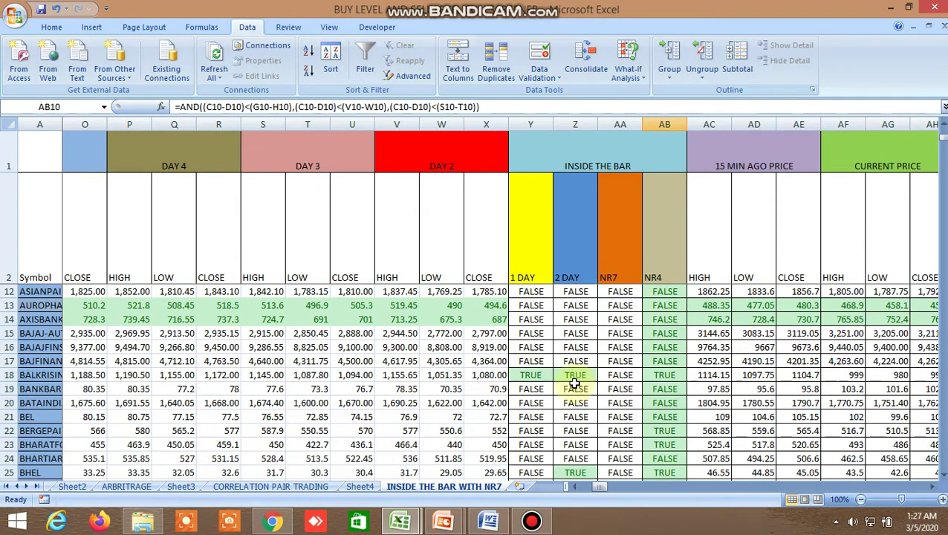
click(533, 377)
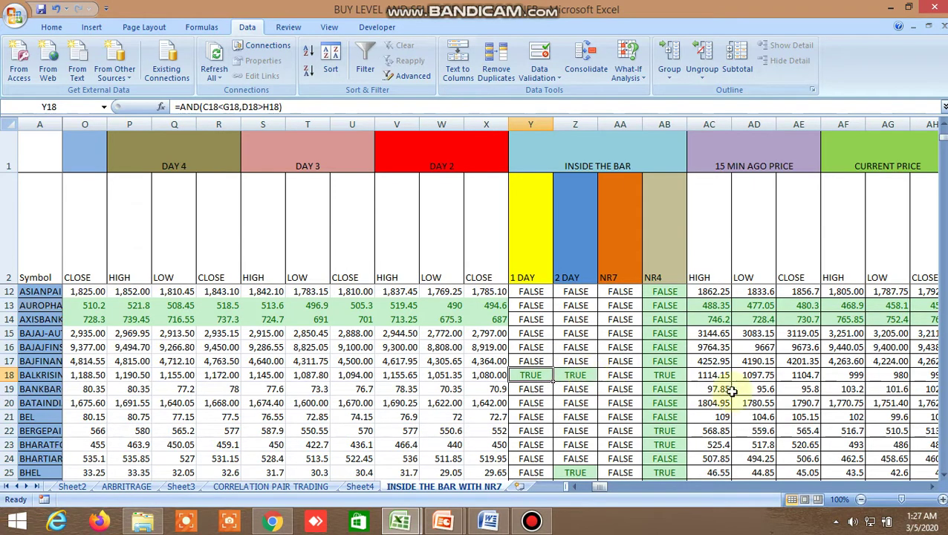
click(672, 375)
Inspect the 2 DAY formula in the BHEL row and the NR7 and NR4 formulas in the BRITANNIA row
scroll(606, 393, down, 3)
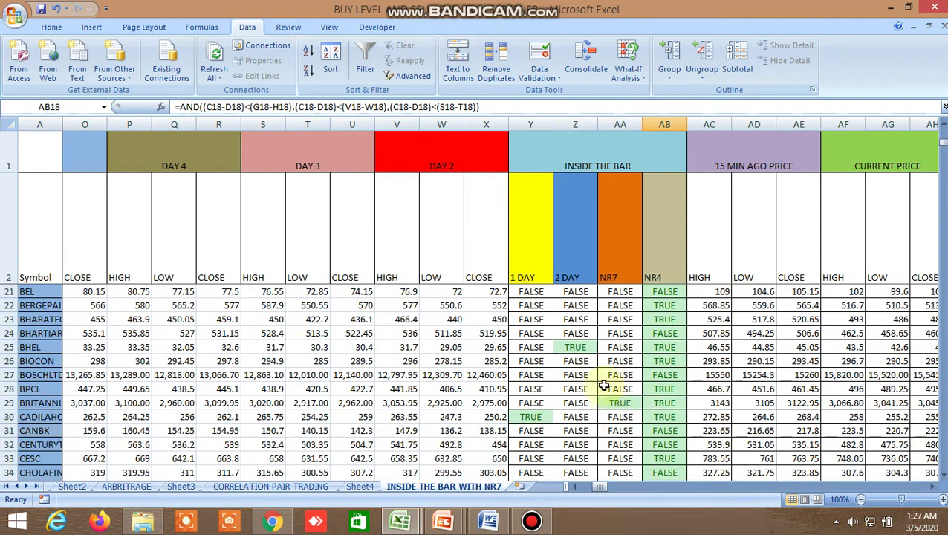
click(587, 348)
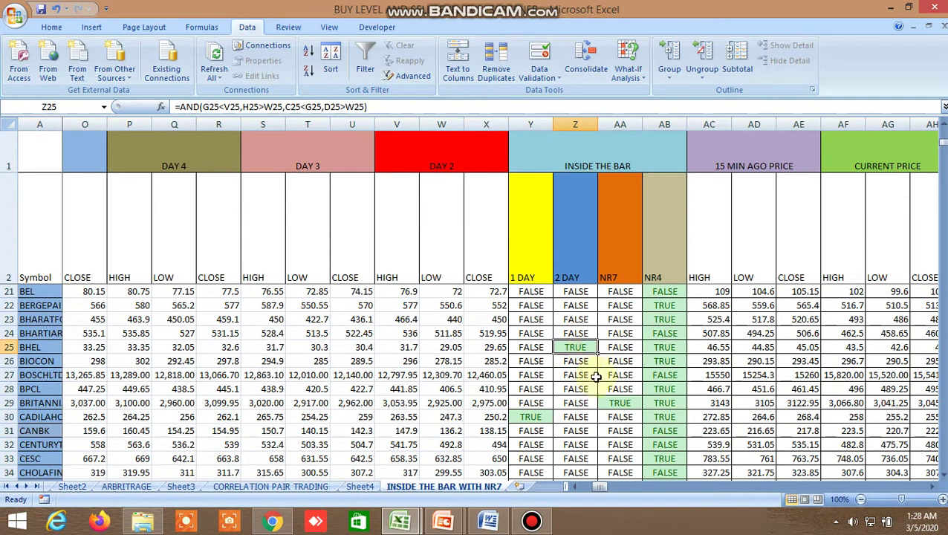
scroll(596, 377, down, 1)
click(621, 361)
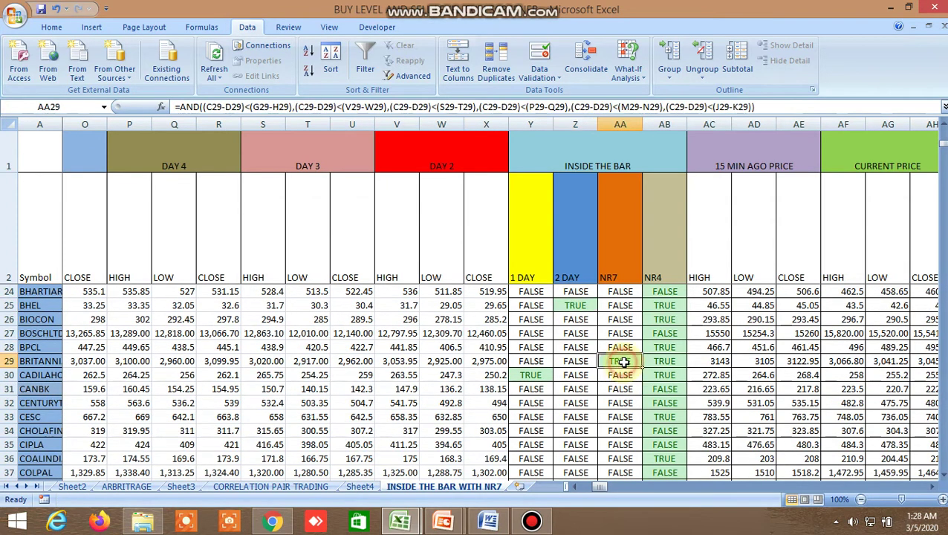
click(659, 361)
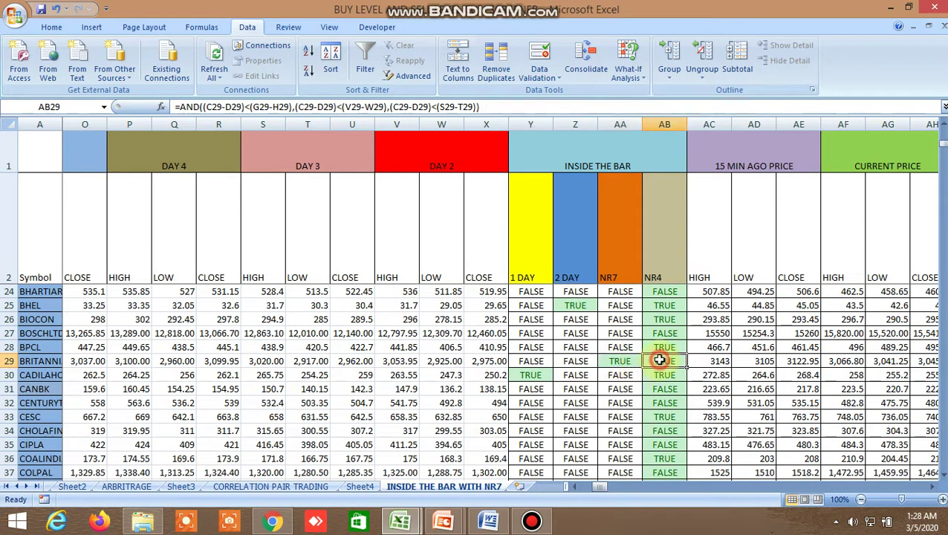
Find the LOWER HIGH LOWER LOW 3 DAYS THREE BLACK CROWS column and inspect its formula in the BAJAJFINSV row
click(932, 487)
scroll(731, 360, up, 5)
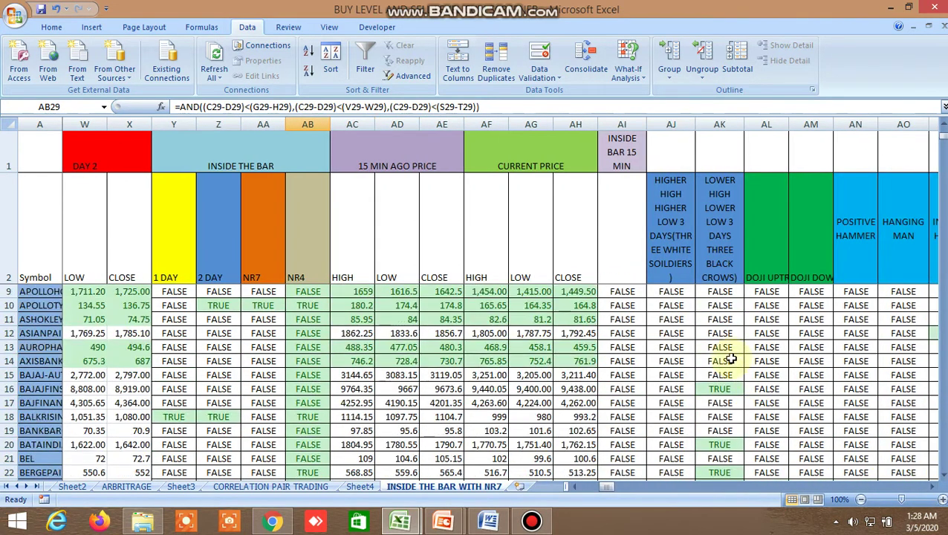
scroll(728, 352, up, 1)
scroll(720, 349, down, 3)
click(724, 306)
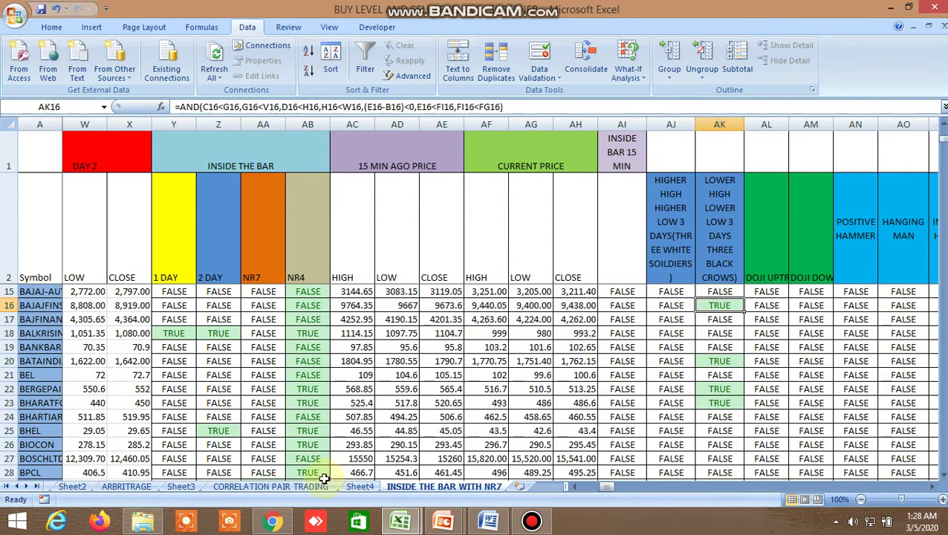
Switch to Chrome and load the NSE chart of BAJAJFINSV in Kite
click(272, 522)
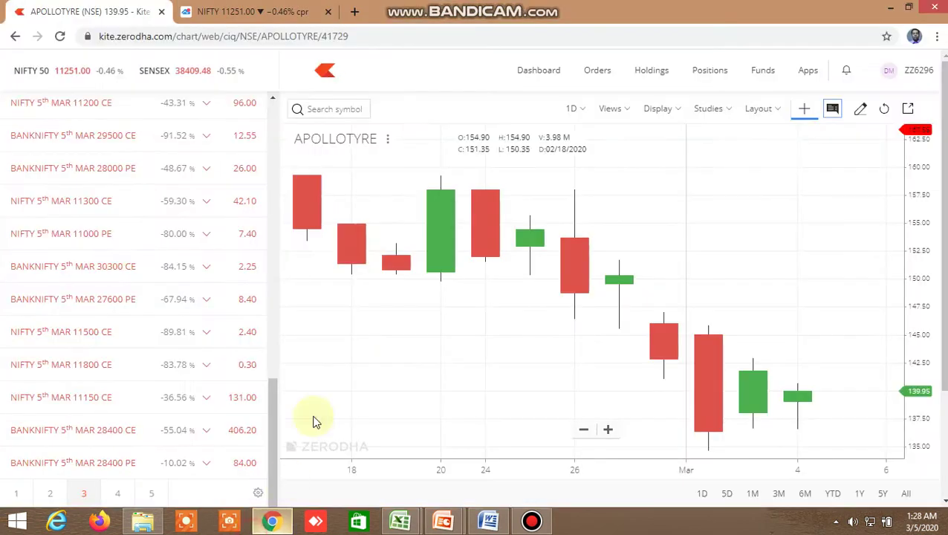
click(335, 109)
text(BAJ)
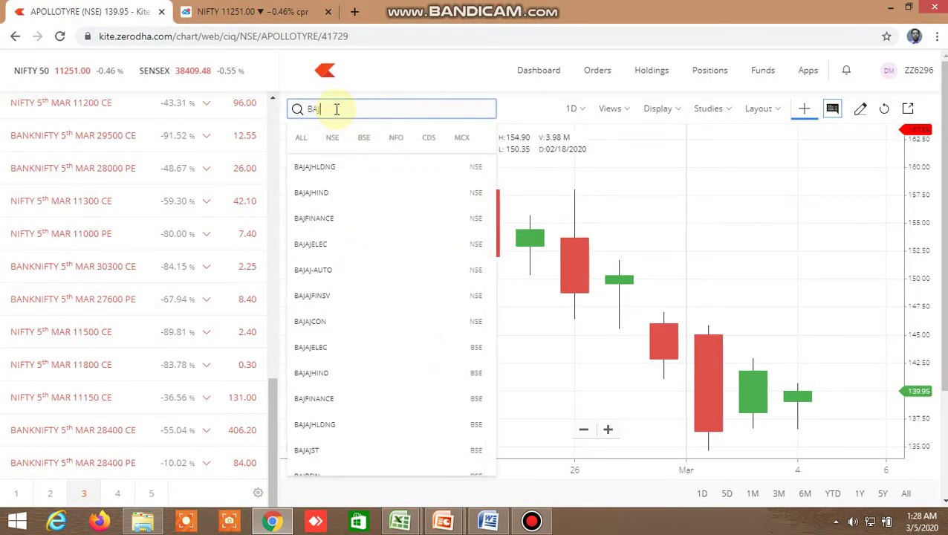
text(AJSV)
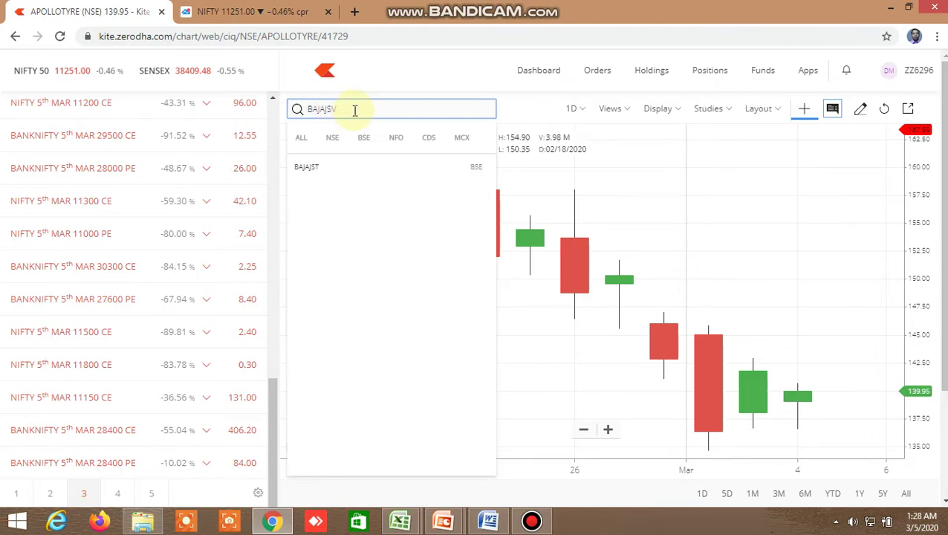
key(BackSpace)
key(BackSpace)
key(BackSpace)
key(BackSpace)
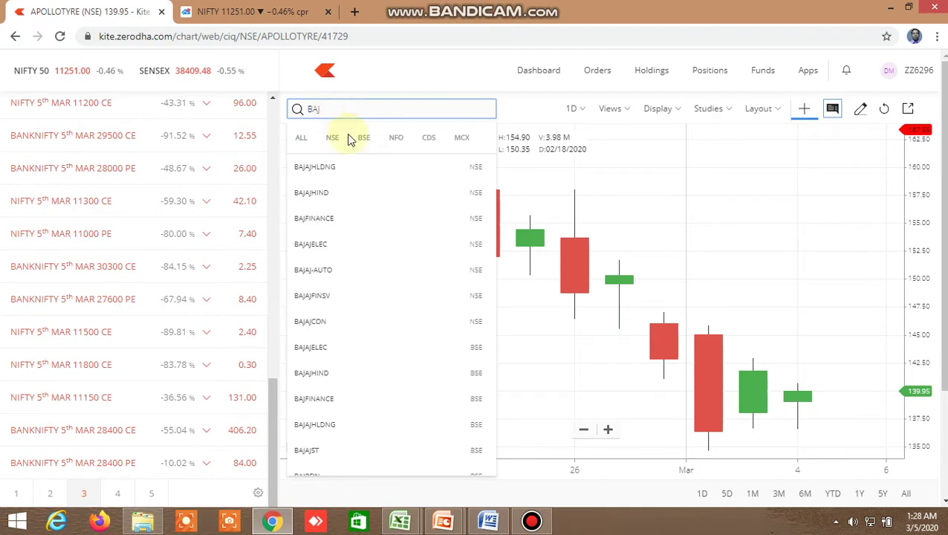
click(332, 295)
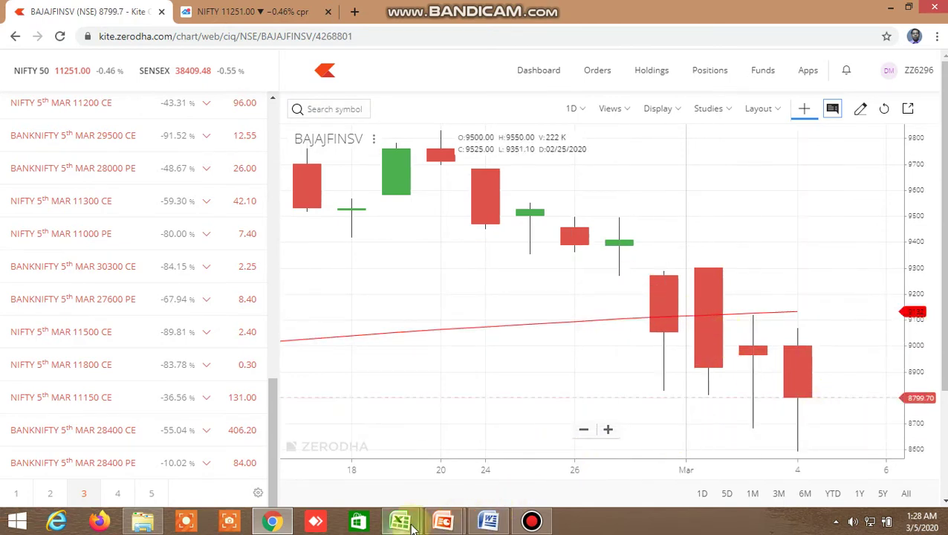
Switch to Excel and inspect the THREE BLACK CROWS formulas in the BATAINDI, BERGEPAI and BHARATFO rows
mouse_move(401, 521)
click(341, 453)
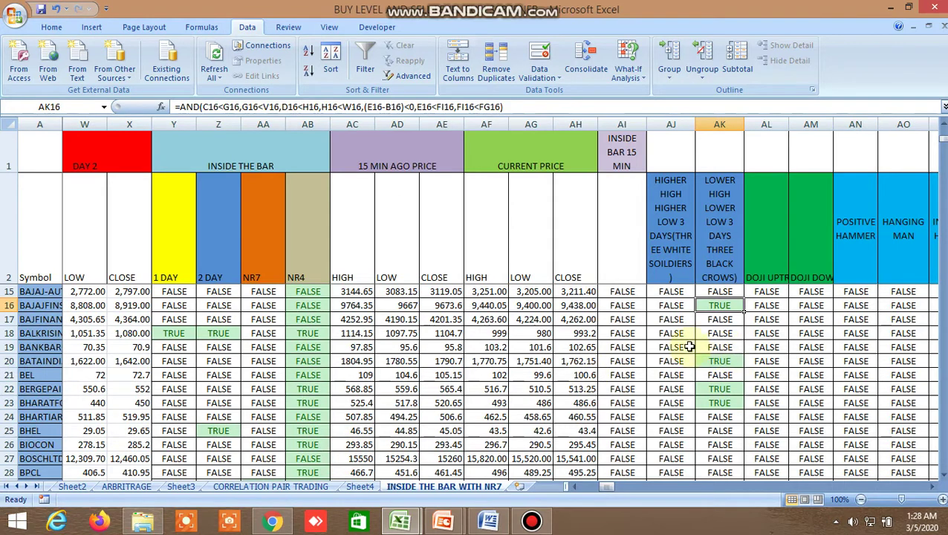
scroll(689, 346, up, 4)
scroll(689, 333, down, 4)
click(724, 361)
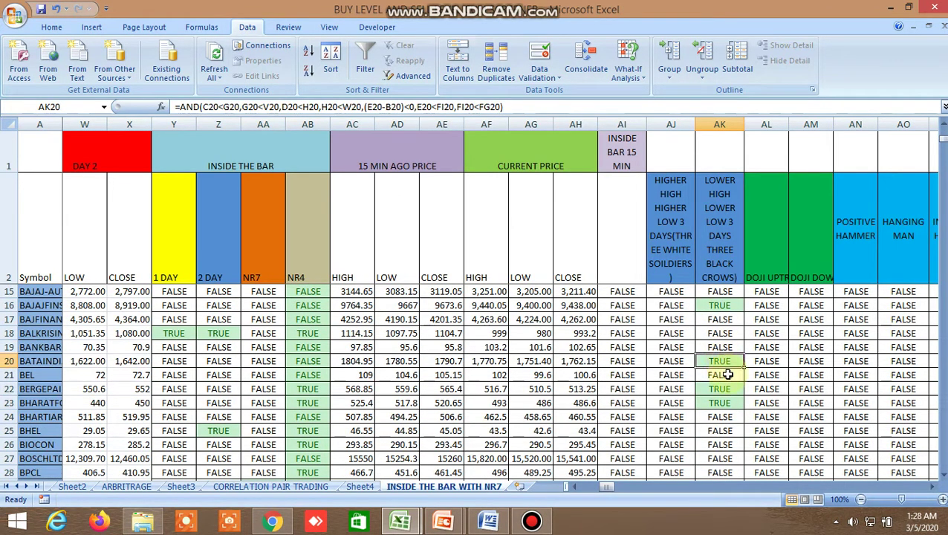
scroll(727, 375, down, 1)
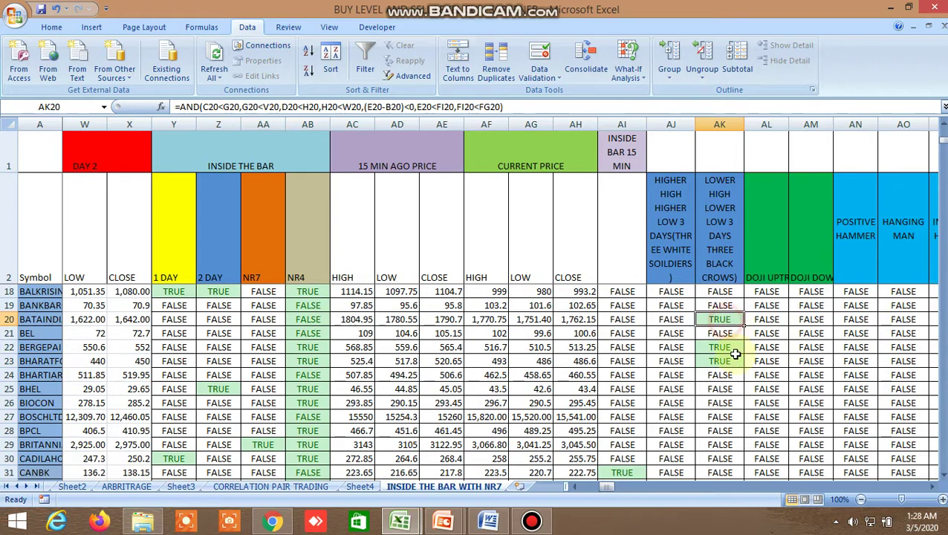
scroll(724, 358, down, 1)
scroll(731, 358, up, 1)
click(725, 347)
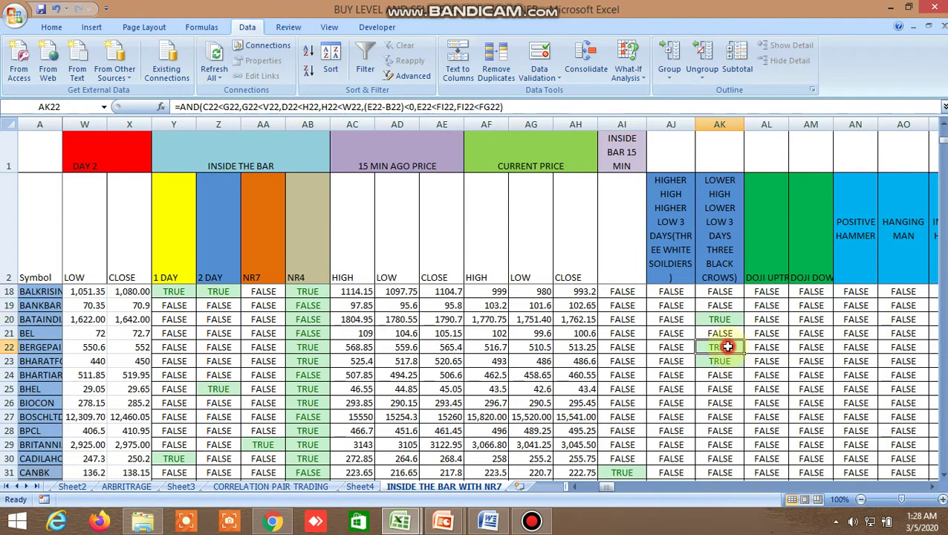
click(727, 361)
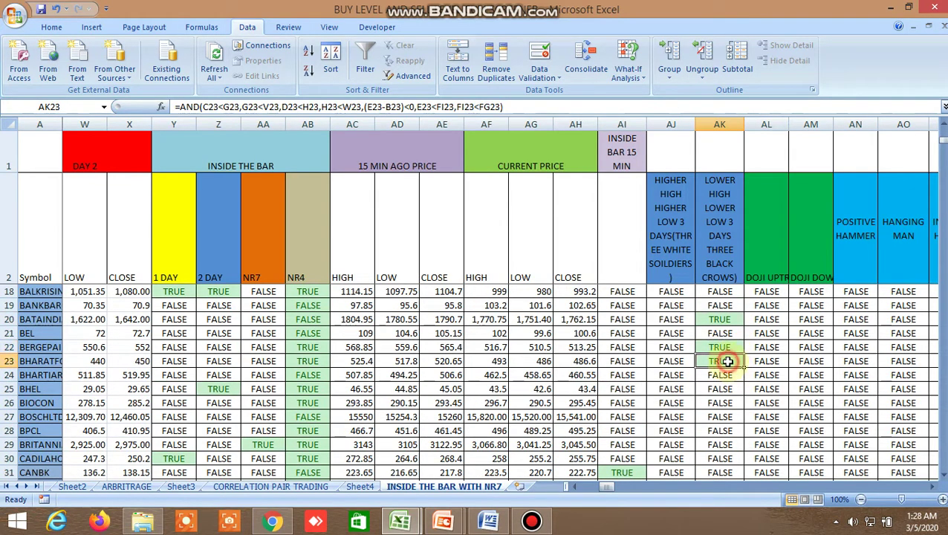
Find the POWERGRID row and inspect its HIGHER HIGH HIGHER LOW 3 DAYS (three white soldiers) formula
scroll(727, 394, down, 5)
scroll(727, 394, down, 18)
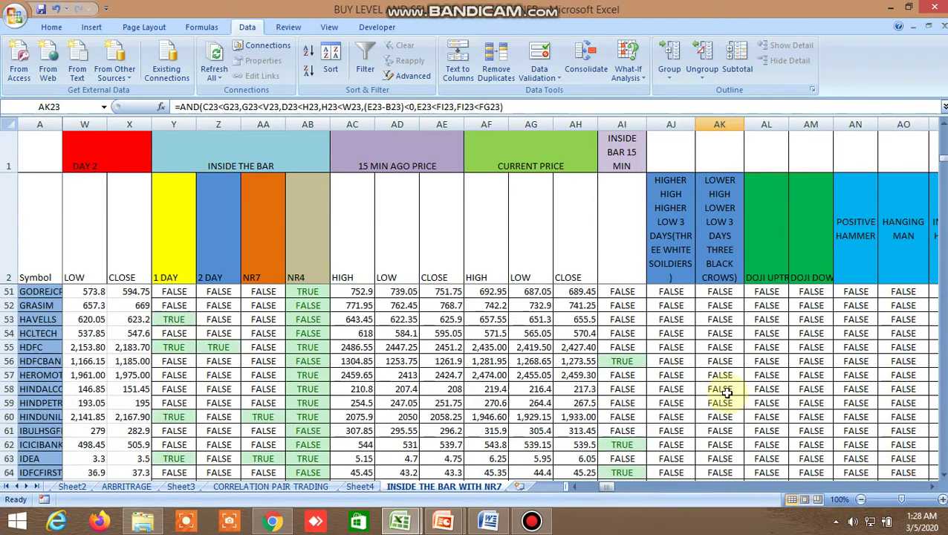
scroll(728, 391, down, 7)
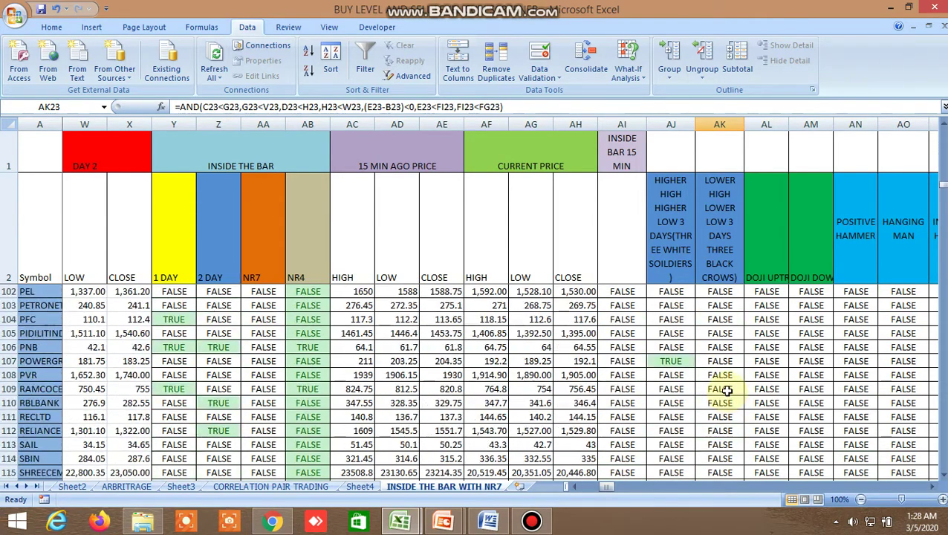
scroll(727, 391, up, 3)
click(683, 406)
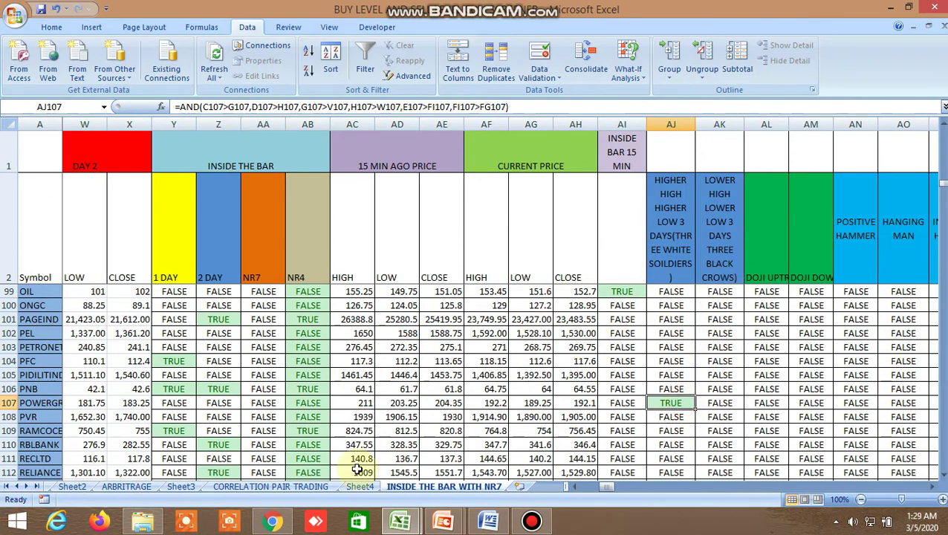
Switch to Chrome and load the NSE chart of POWERGRID in Kite
click(272, 522)
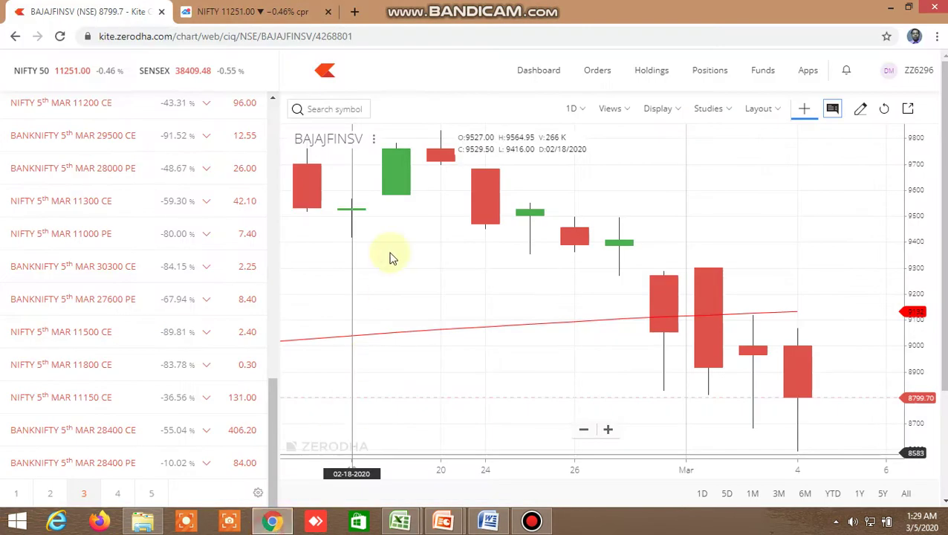
click(334, 109)
text(POWE)
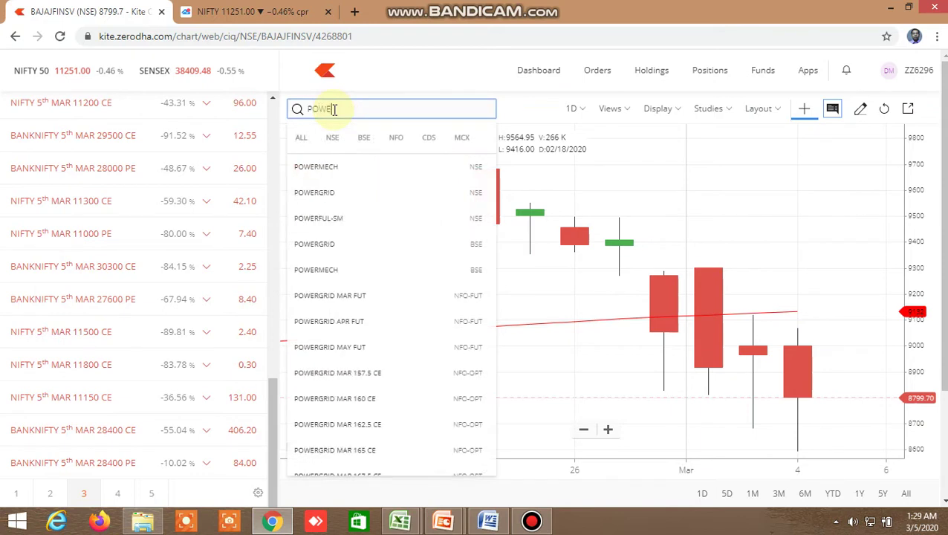
text(RGRID)
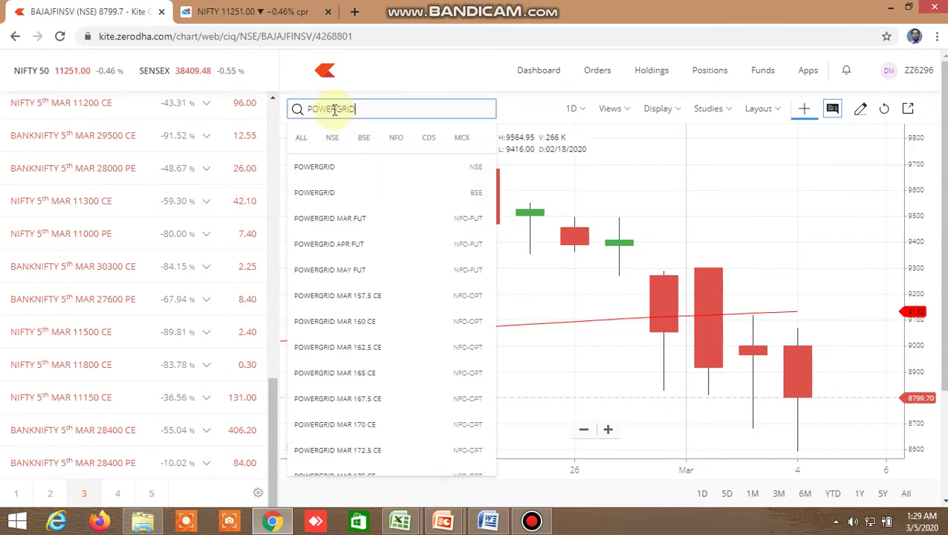
click(334, 165)
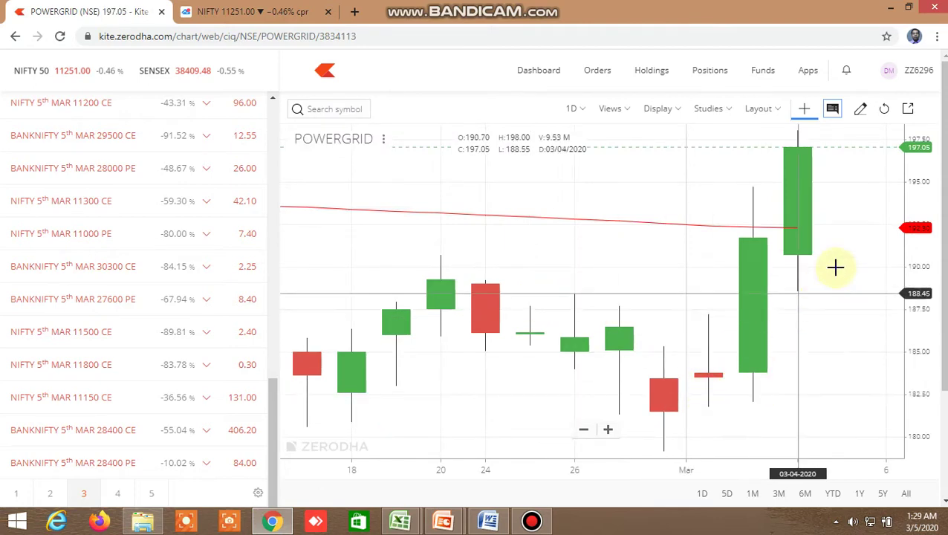
Compare the three white soldiers signal of POWERGRID in Excel with its Kite chart in Chrome, ending in Excel
mouse_move(401, 520)
click(342, 442)
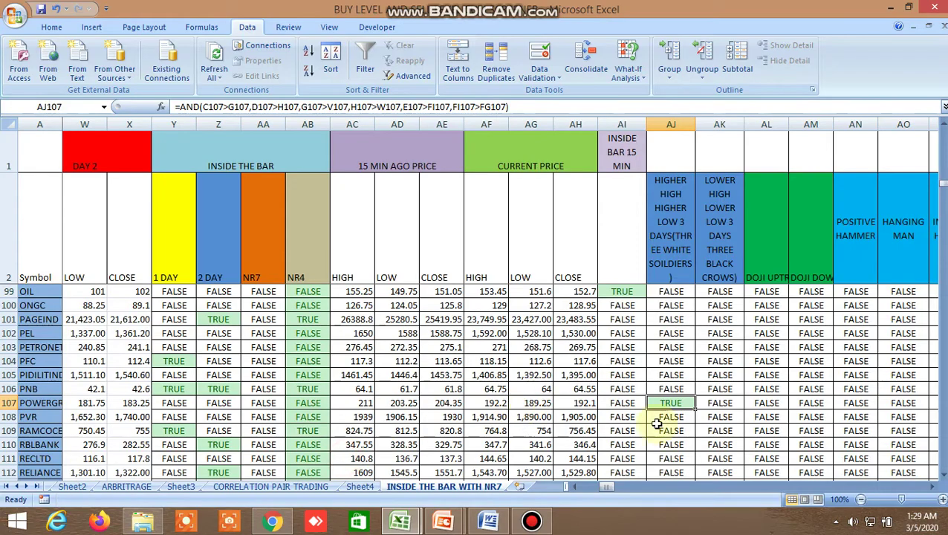
click(273, 520)
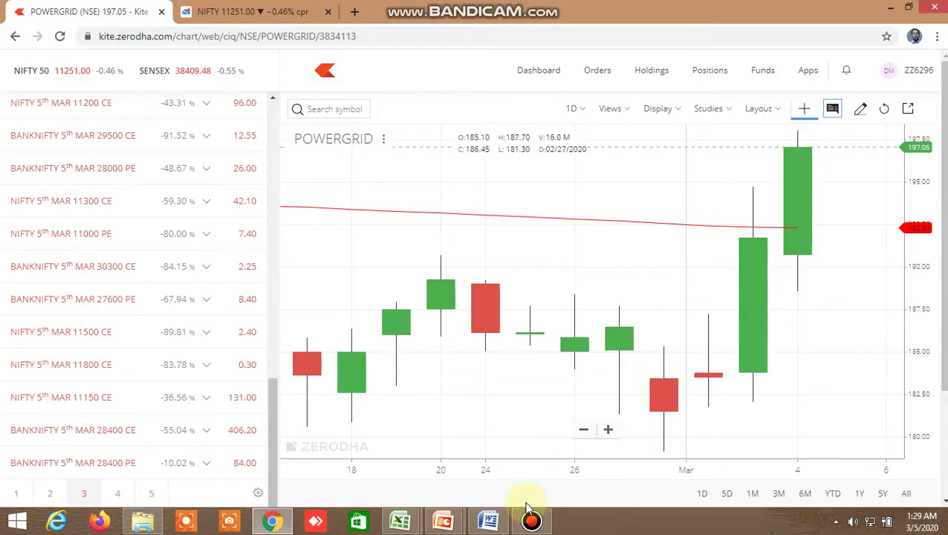
mouse_move(389, 524)
click(364, 474)
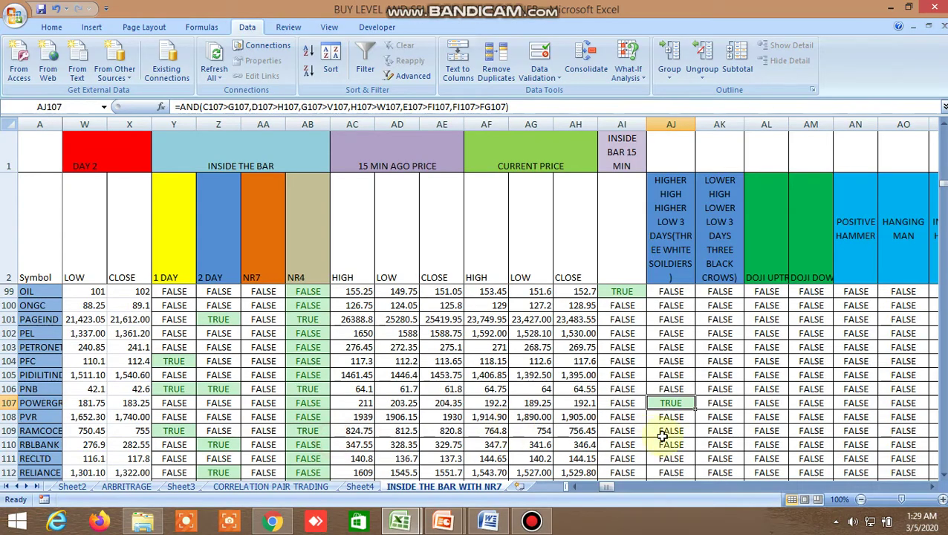
Find the INVERTED HAMMER column and inspect its formula in the ASIANPAINT row
scroll(719, 446, down, 3)
scroll(719, 445, up, 20)
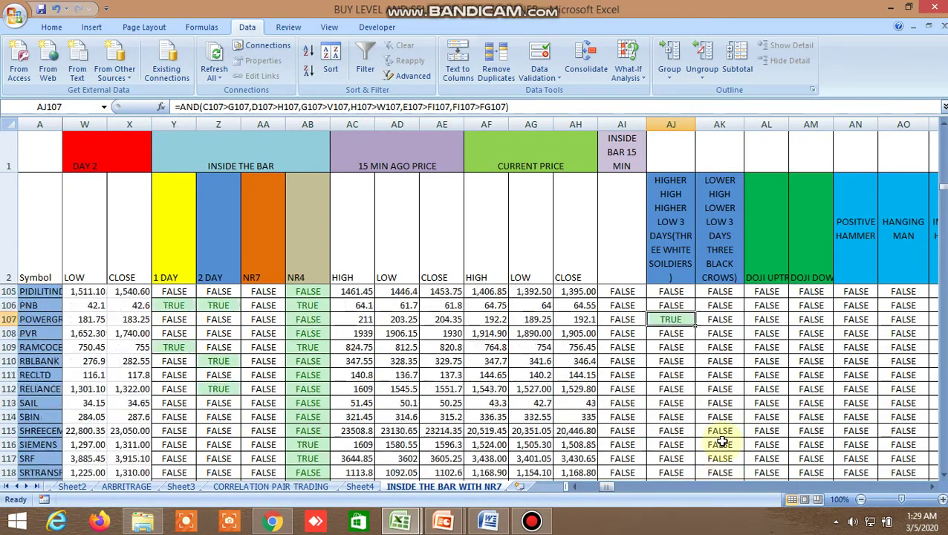
scroll(732, 375, up, 3)
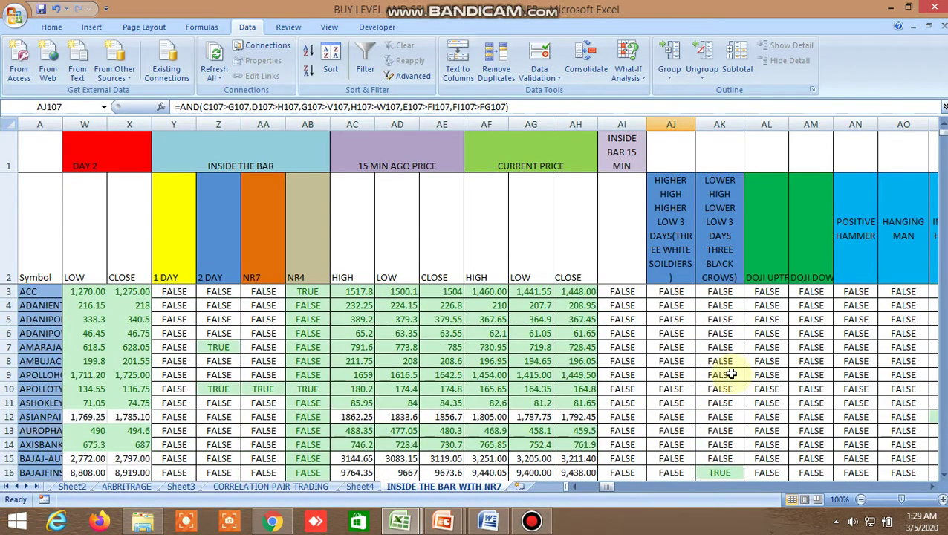
click(937, 486)
click(935, 487)
click(932, 487)
click(932, 486)
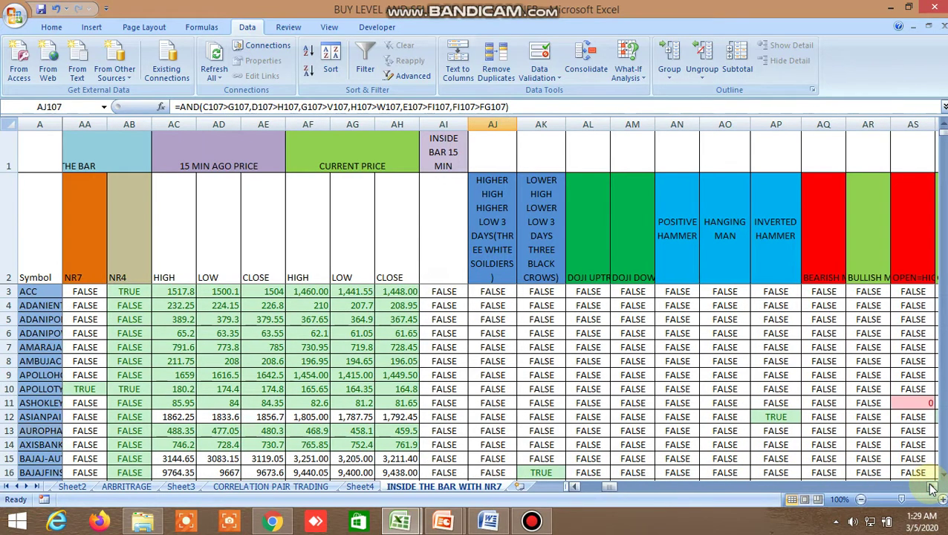
click(932, 486)
click(933, 486)
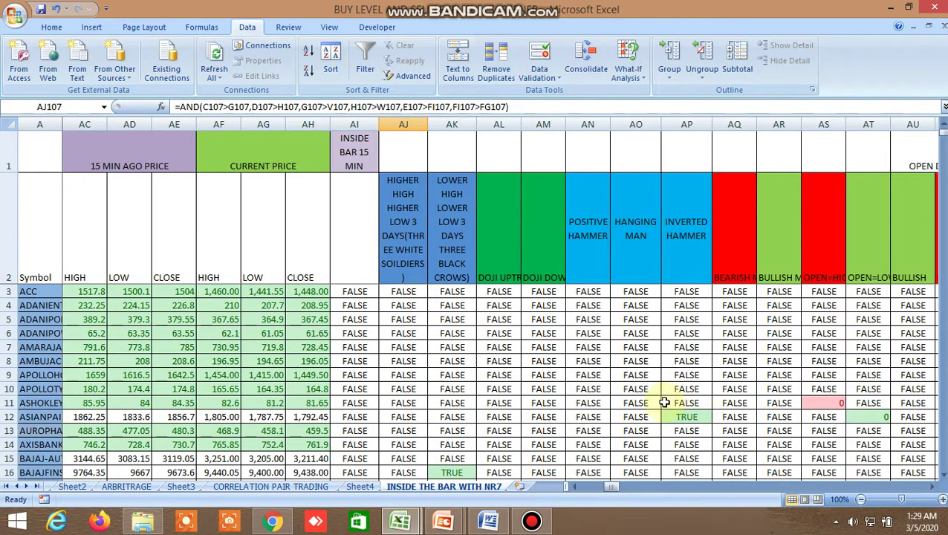
scroll(635, 389, down, 5)
scroll(618, 388, up, 4)
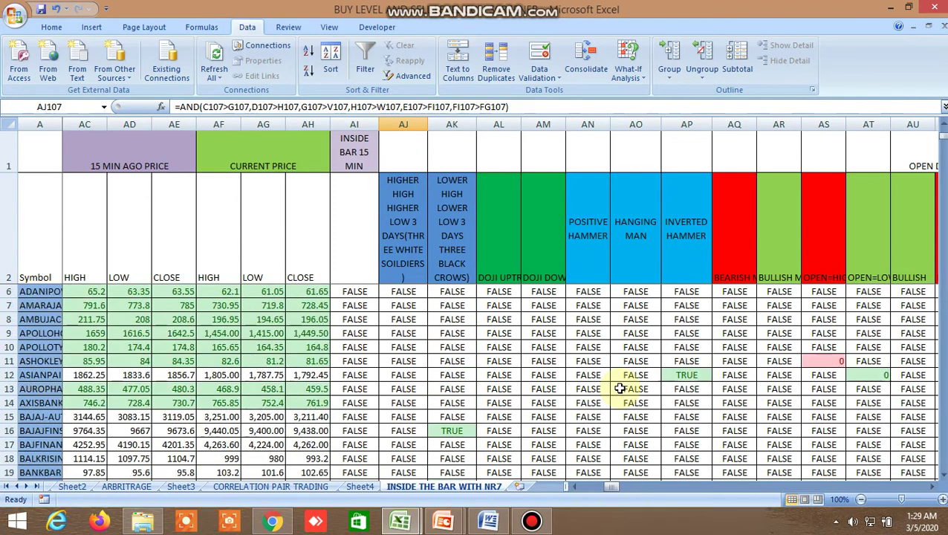
scroll(619, 387, up, 1)
click(704, 416)
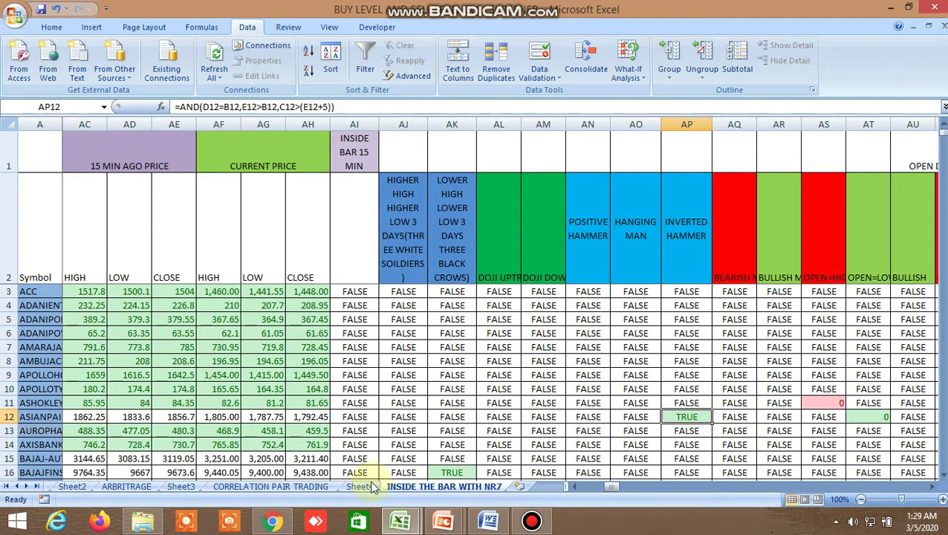
Switch to Chrome and load the NSE chart of ASIANPAINT in Kite
click(272, 520)
click(328, 108)
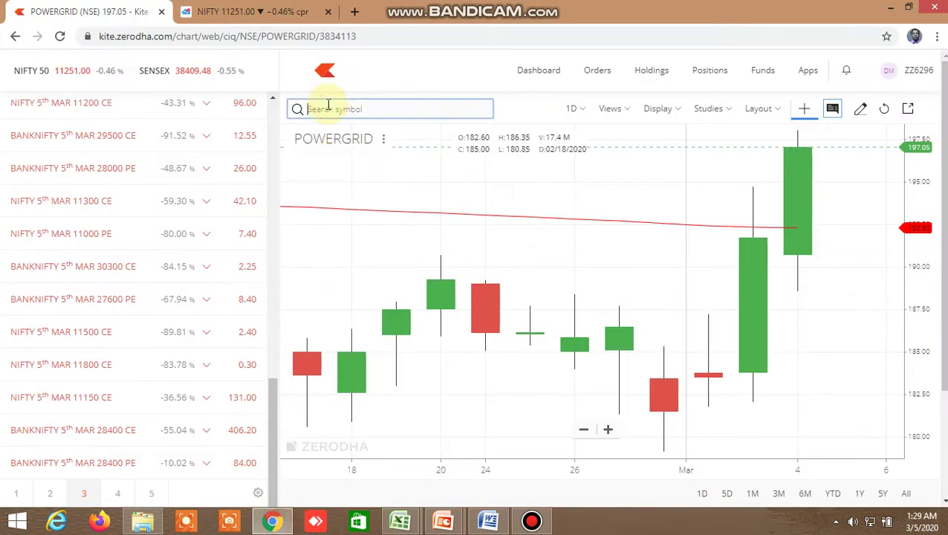
text(ASIAN)
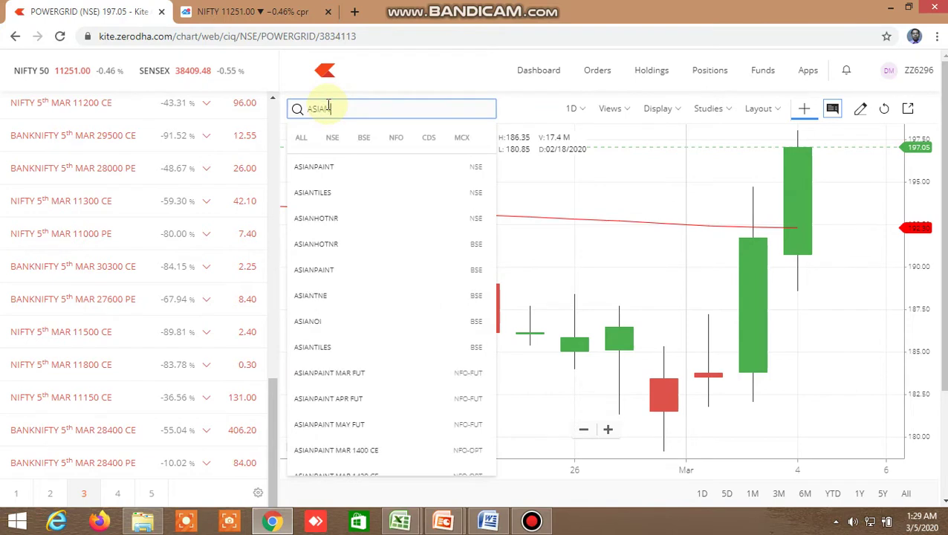
click(322, 170)
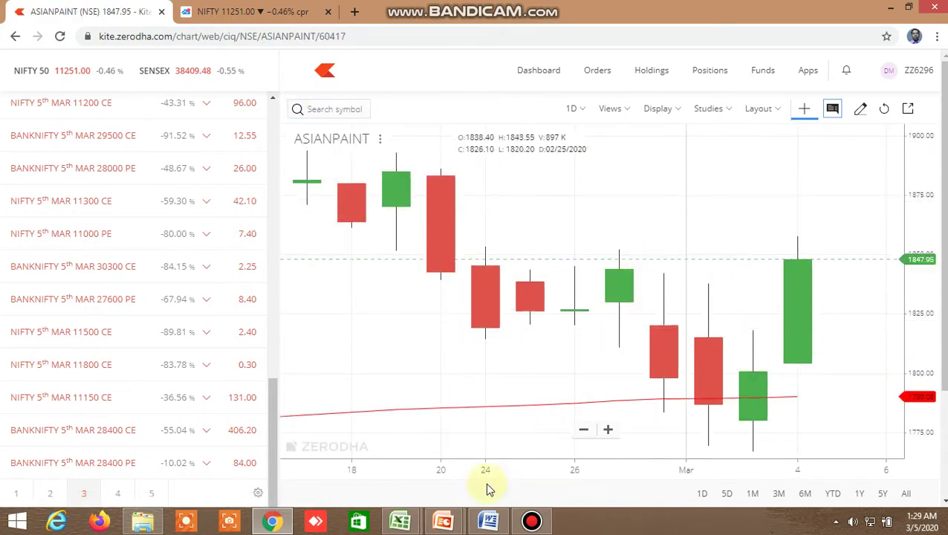
Switch back to Excel and inspect the NKS formulas in the APOLLOHO and ASIANPAINT rows
key(alt+Tab)
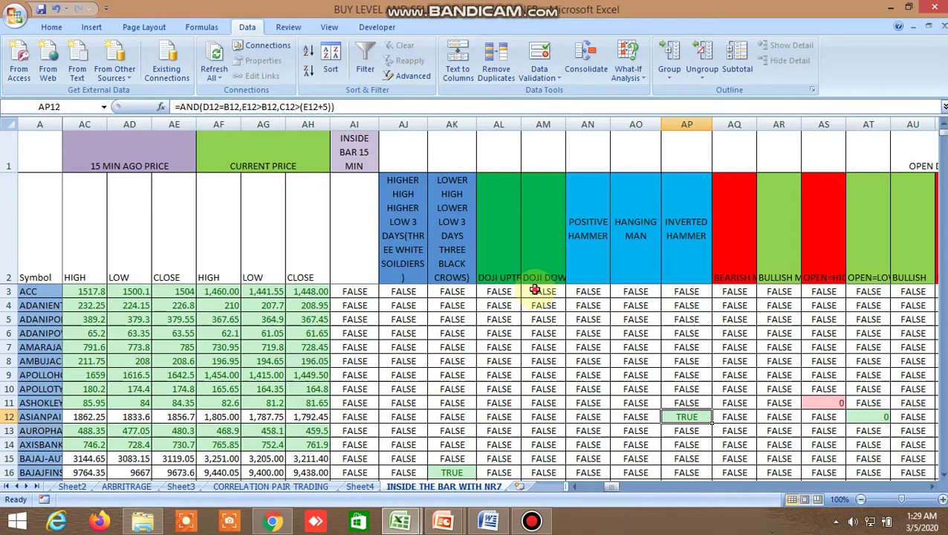
scroll(598, 354, down, 1)
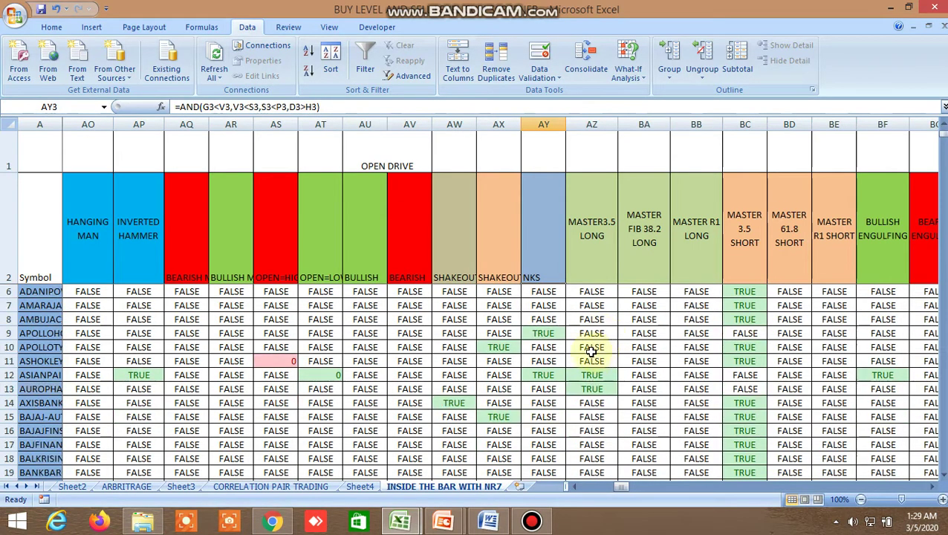
click(538, 334)
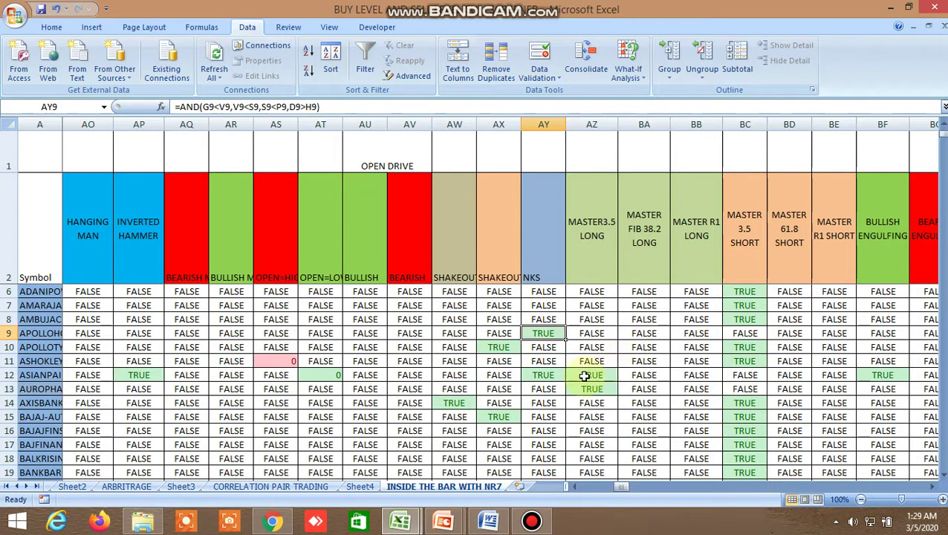
click(543, 376)
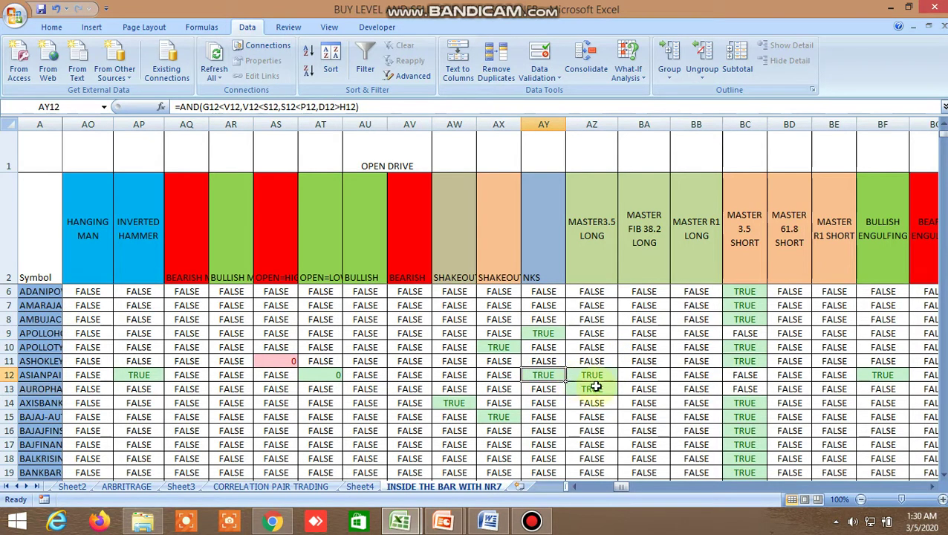
Inspect the MASTER3.5 LONG formula in the AUROPHA row and the MASTER 3.5 SHORT formulas in the ADANIPO and AMBUJAC rows
click(595, 388)
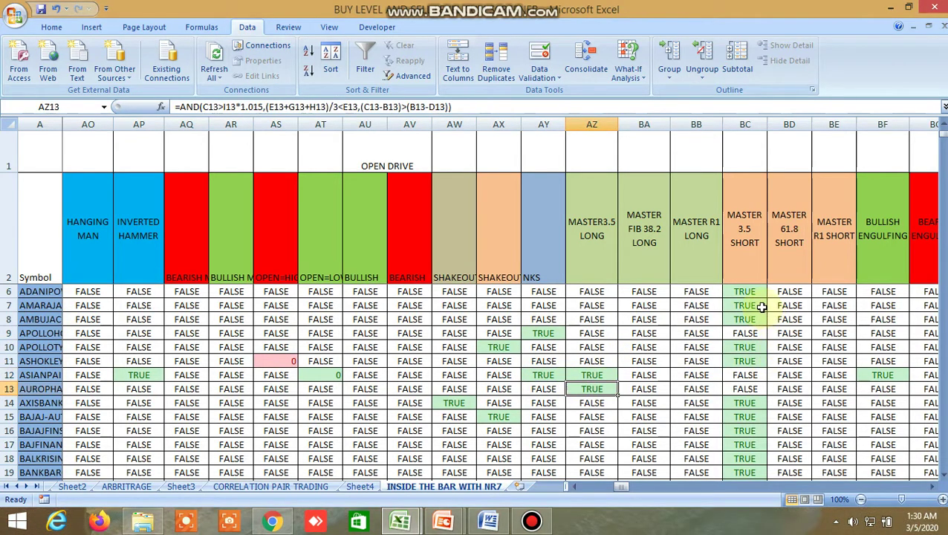
click(745, 292)
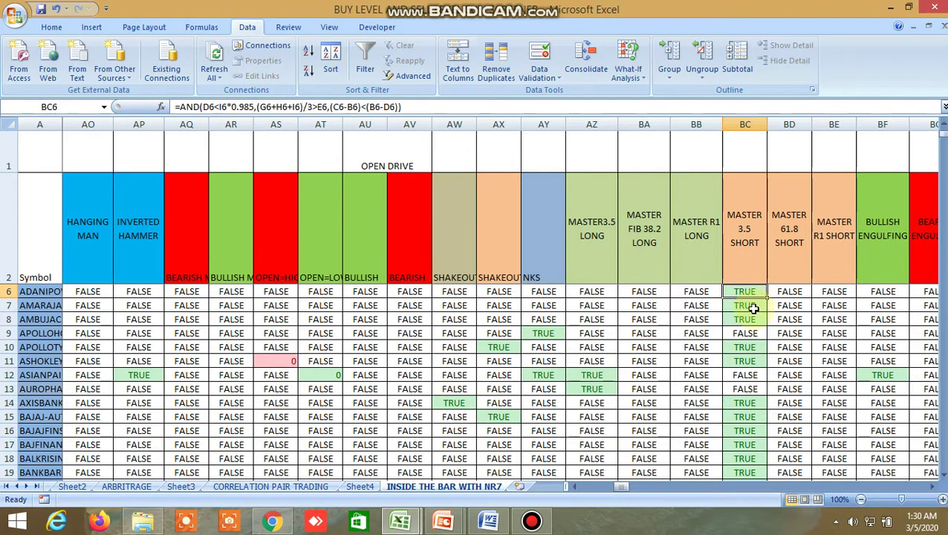
click(755, 315)
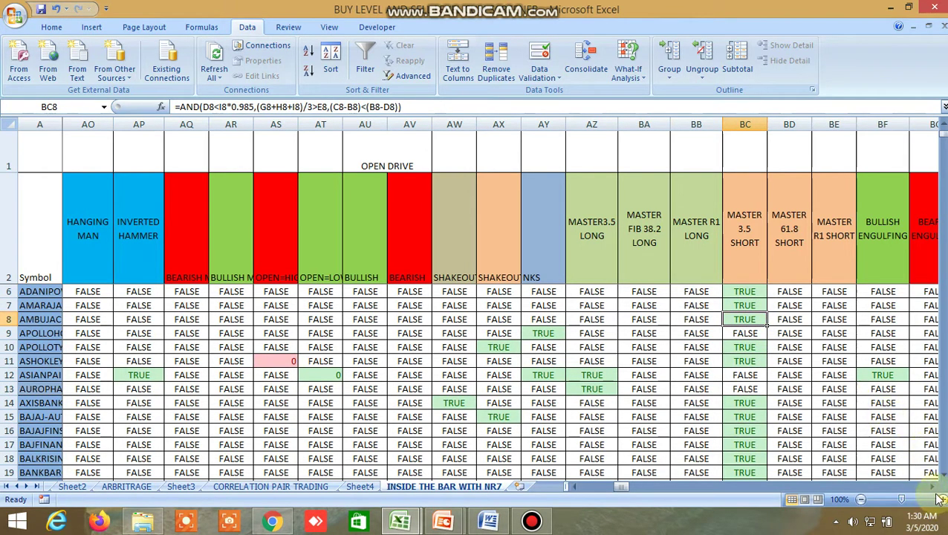
Inspect the BULLISH ENGULFING formula in the ASIANPAINT row, check it against the Kite chart in Chrome, and return to Excel
scroll(926, 476, right, 5)
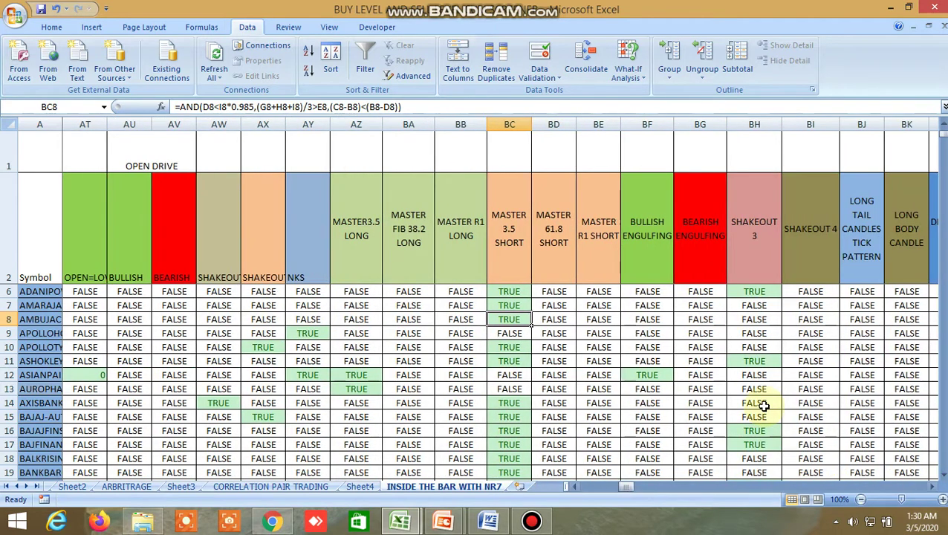
click(643, 375)
click(273, 520)
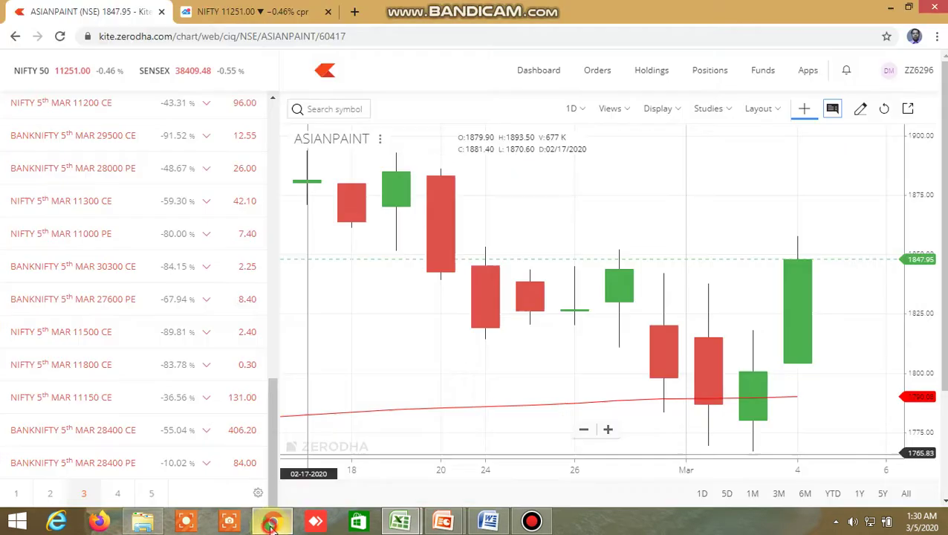
mouse_move(400, 520)
click(337, 459)
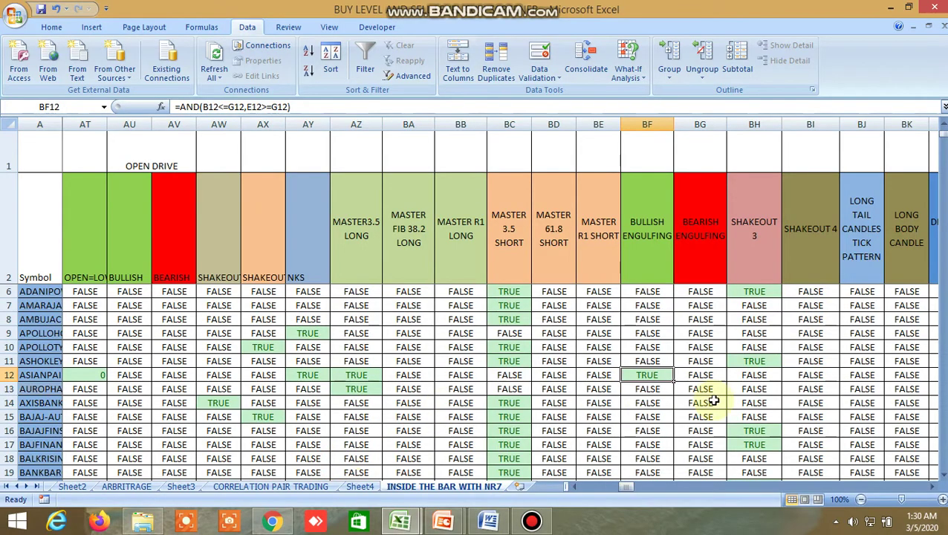
scroll(712, 388, up, 1)
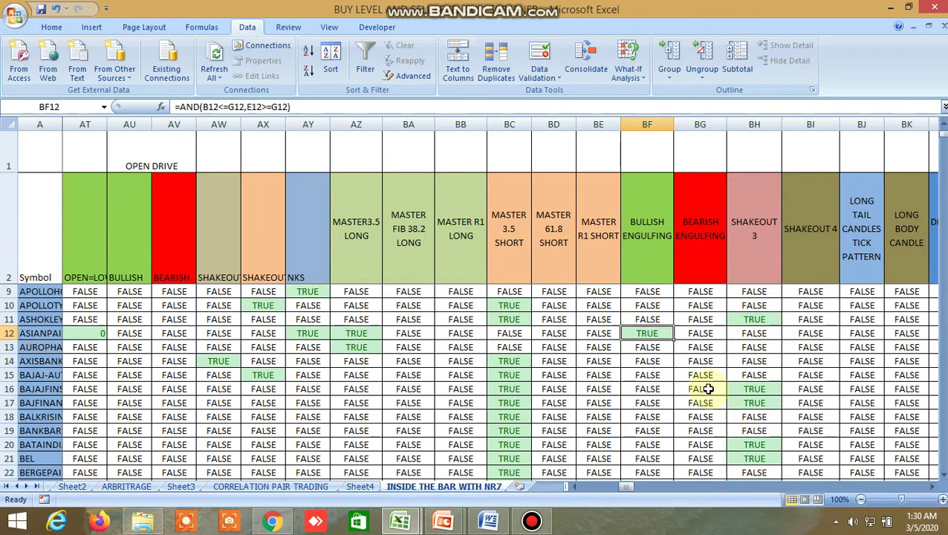
Inspect the SHAKEOUT 3 formula in the ASHOKLEY row
scroll(709, 388, down, 2)
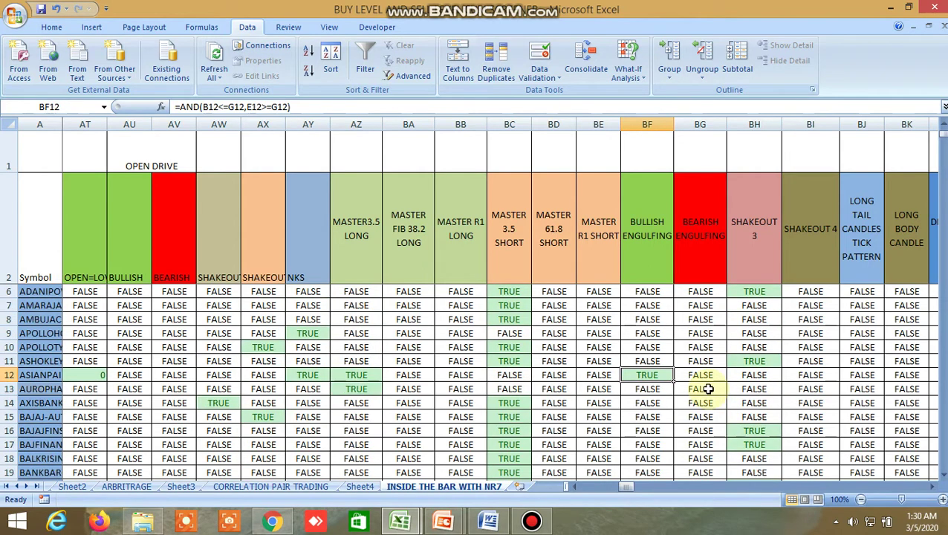
scroll(709, 389, up, 2)
click(933, 486)
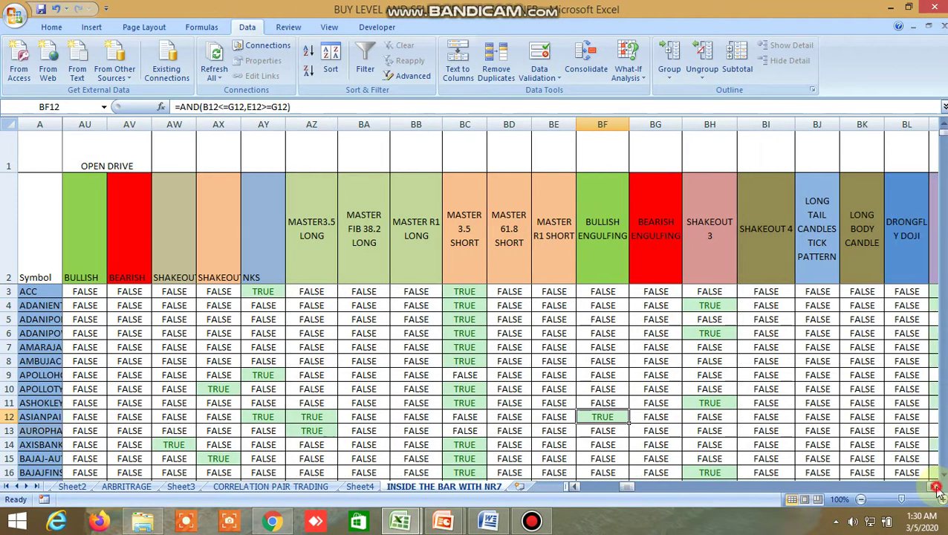
click(933, 487)
click(933, 487)
click(933, 487)
scroll(698, 387, down, 1)
scroll(697, 387, down, 1)
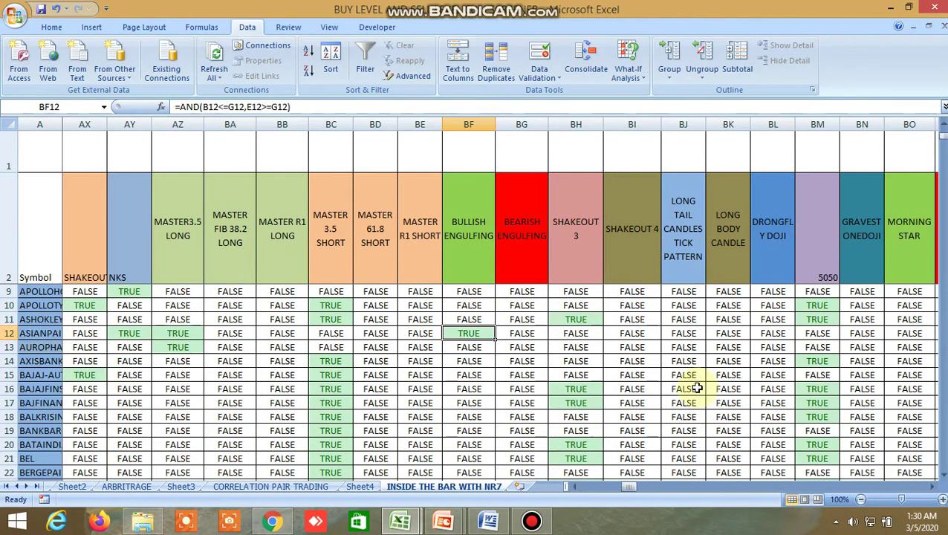
scroll(697, 387, up, 1)
click(592, 362)
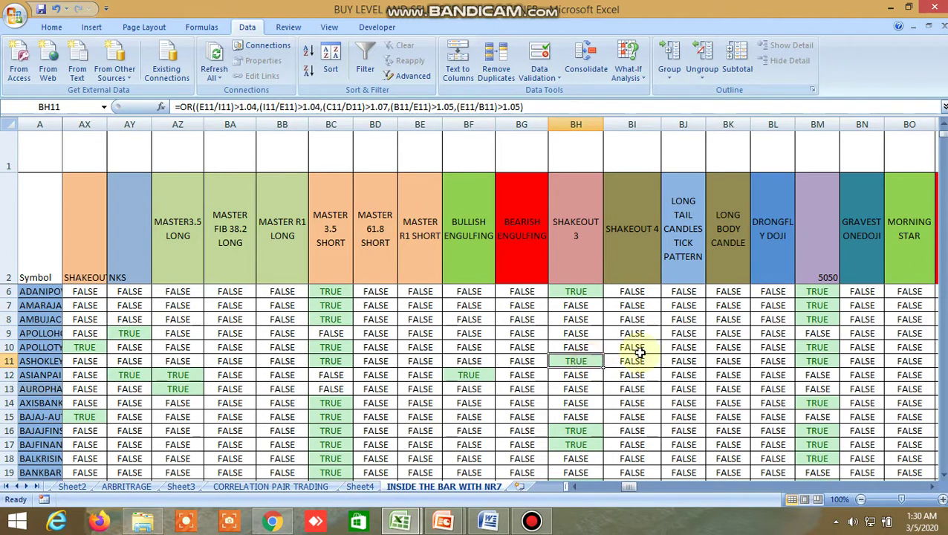
Inspect the formulas of the 5050 column in rows 3 to 6 and in the AMBUJAC row
scroll(616, 334, up, 1)
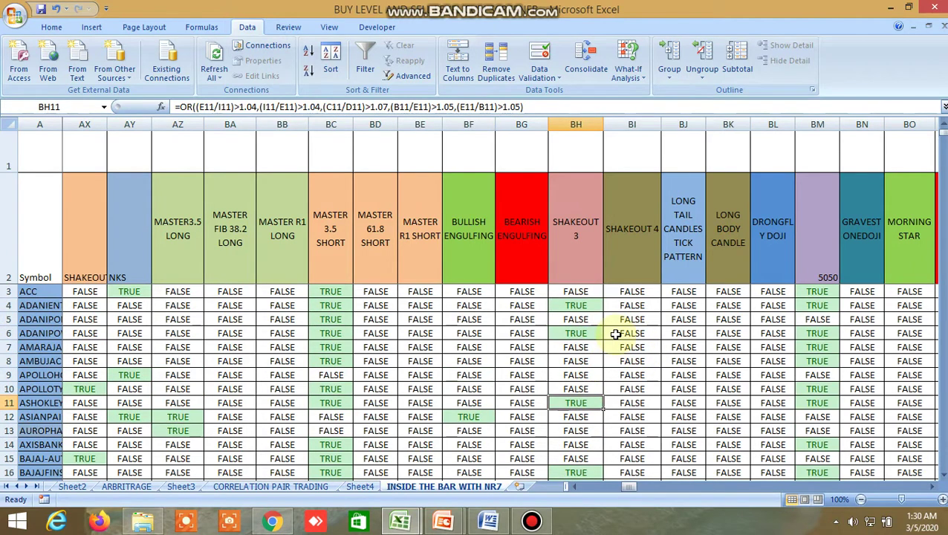
click(817, 291)
click(817, 306)
click(817, 319)
click(817, 333)
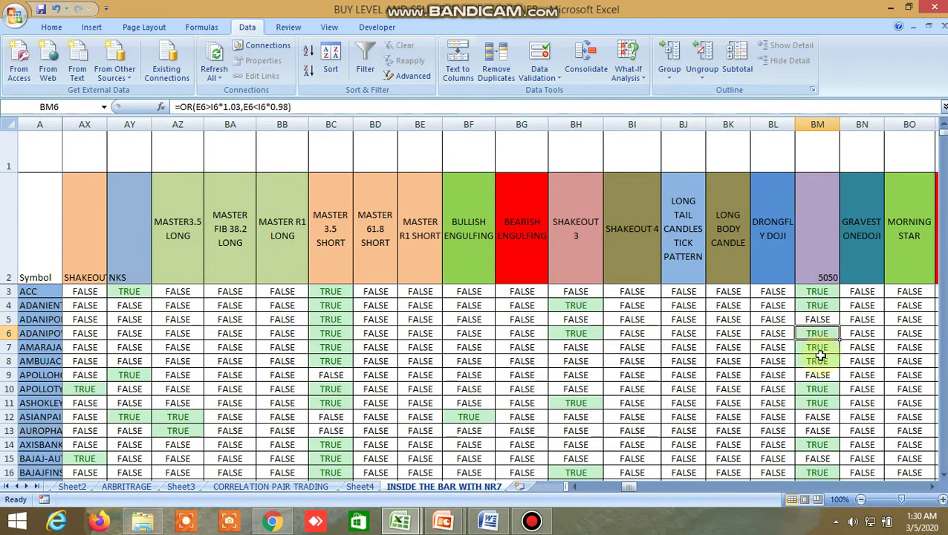
click(819, 360)
Find the MORNING STAR signal in the GLENMAR row and inspect its formula
click(930, 487)
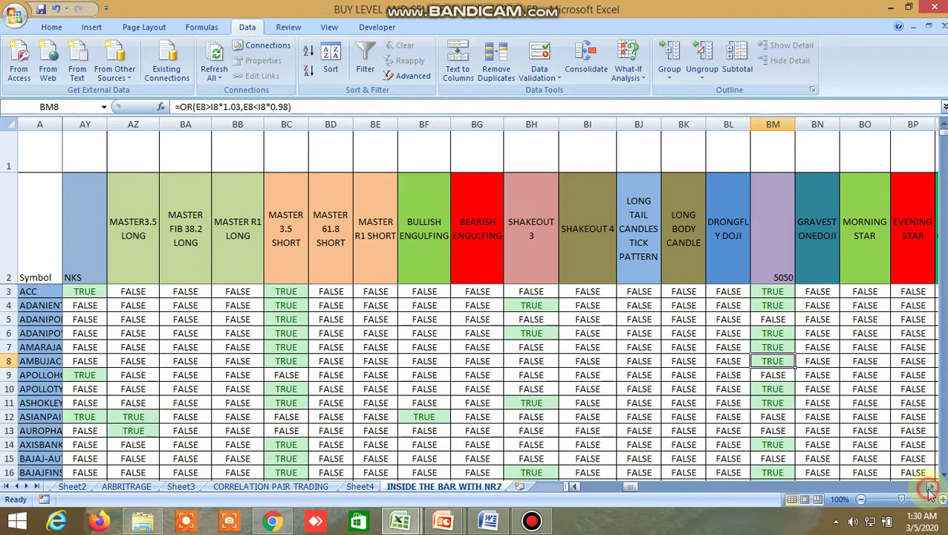
click(930, 487)
click(931, 487)
scroll(688, 352, down, 6)
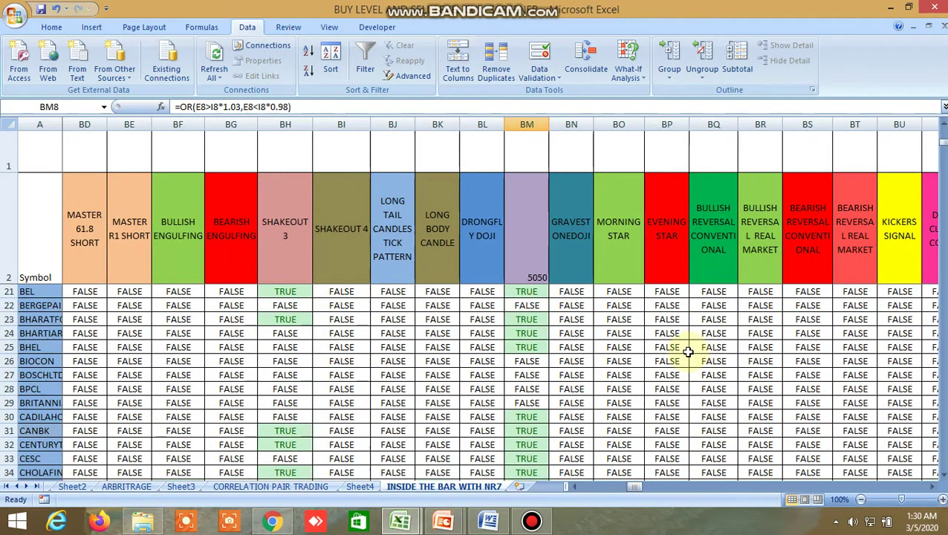
scroll(688, 352, down, 7)
click(613, 388)
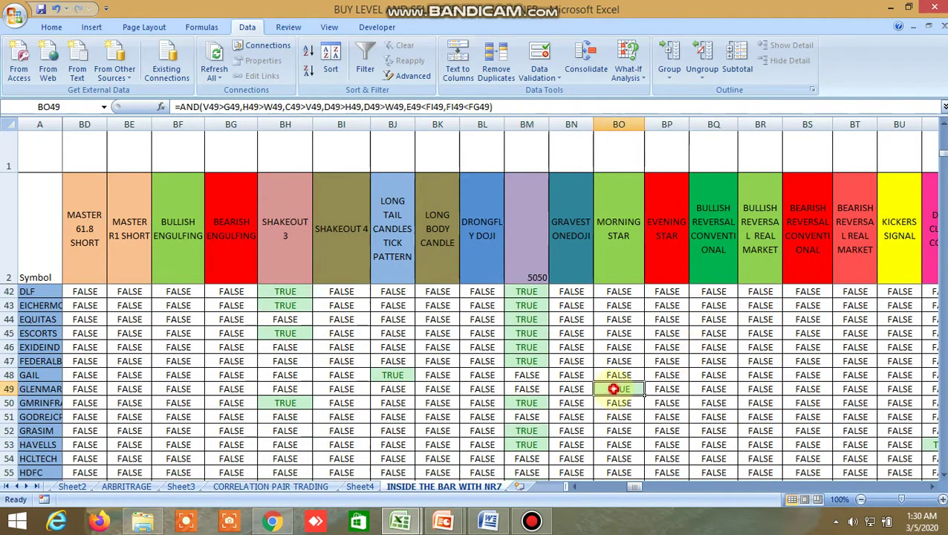